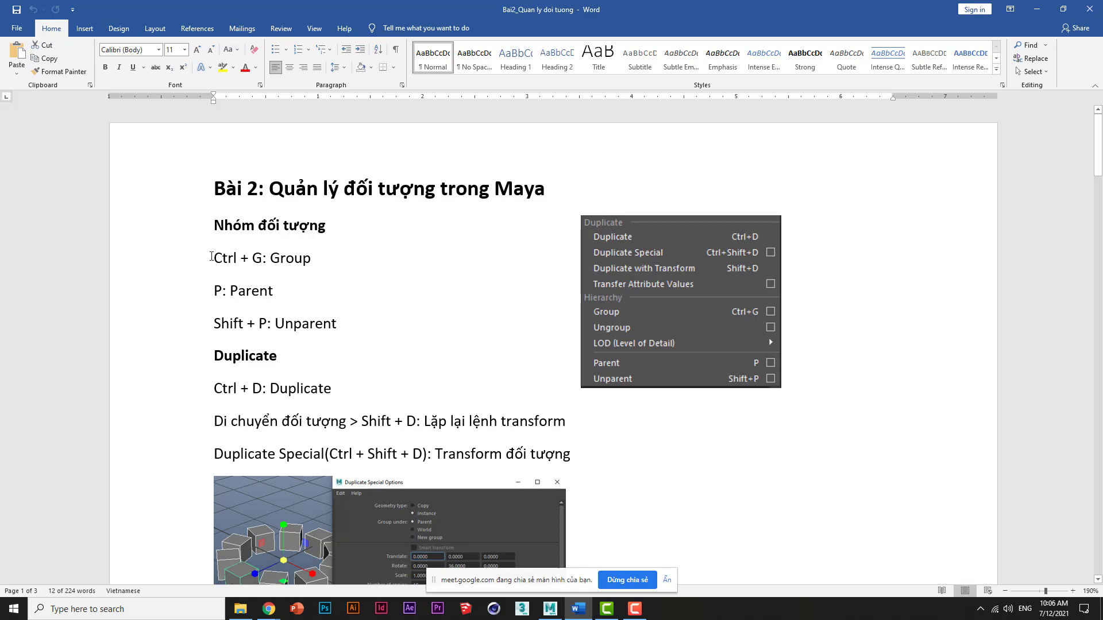
Step: Highlight the Ctrl+G Group, P Parent and Shift+P Unparent notes in Word, then switch to Maya
left_click_drag(211, 256, 317, 259)
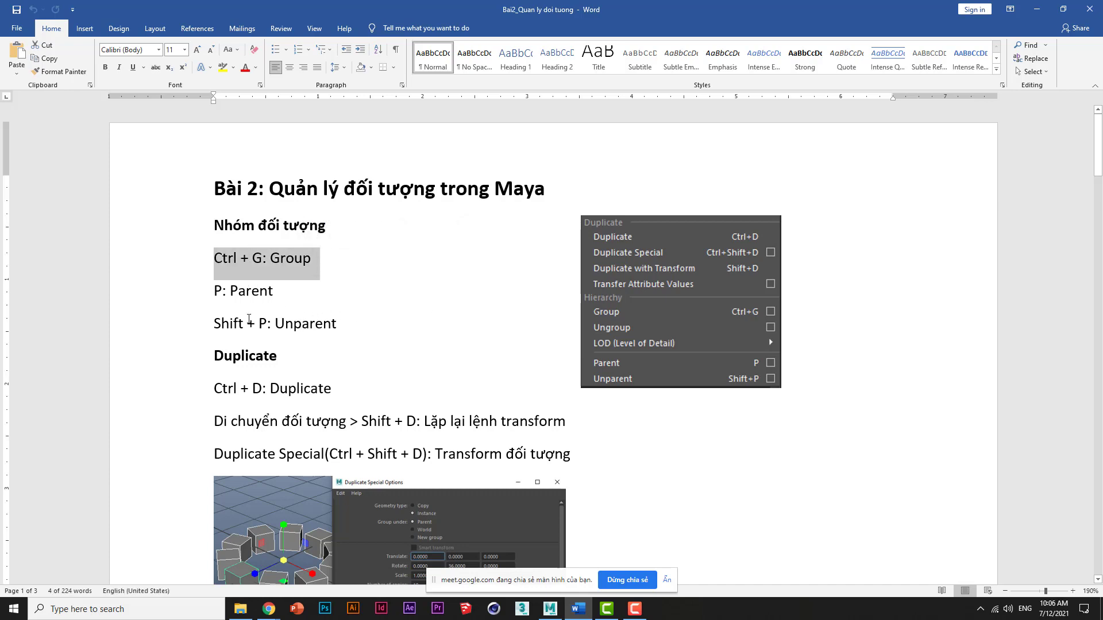
left_click_drag(212, 290, 286, 290)
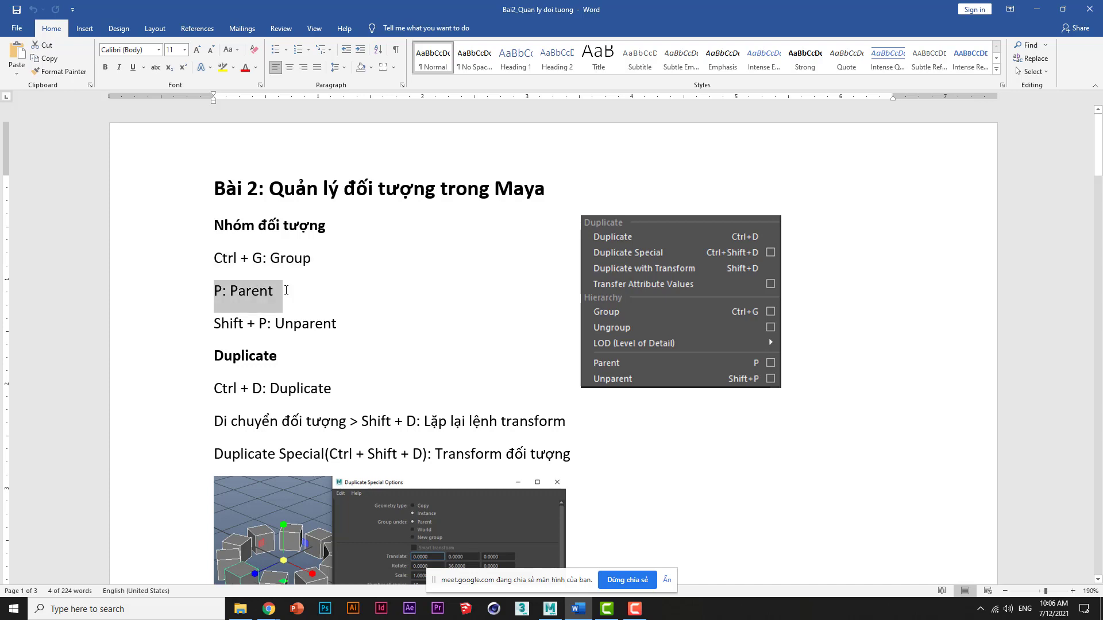
left_click(351, 327, "shift")
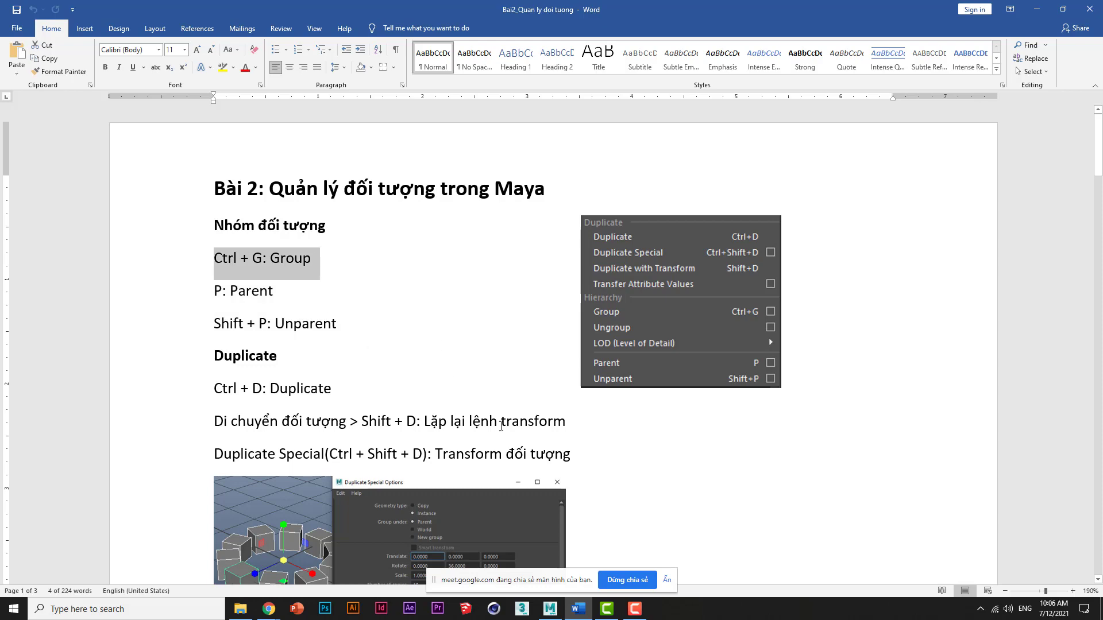
left_click(550, 608)
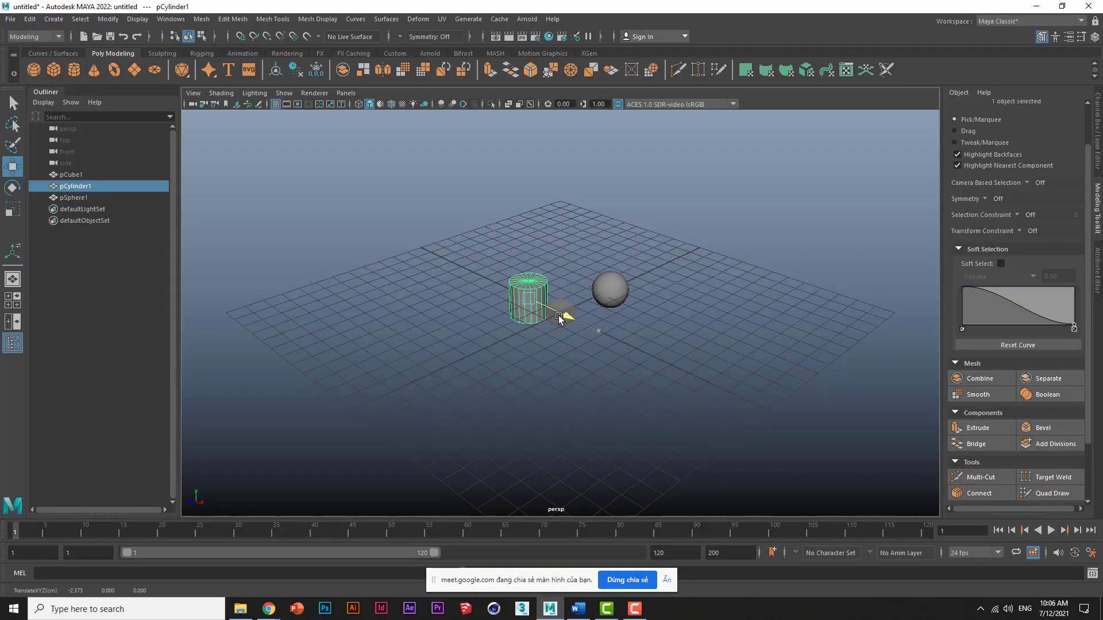
Step: Zoom the viewport and try marquee-selecting the cube, cylinder and sphere
left_click(609, 365)
scroll(608, 365, "up", 2)
scroll(598, 364, "up", 2)
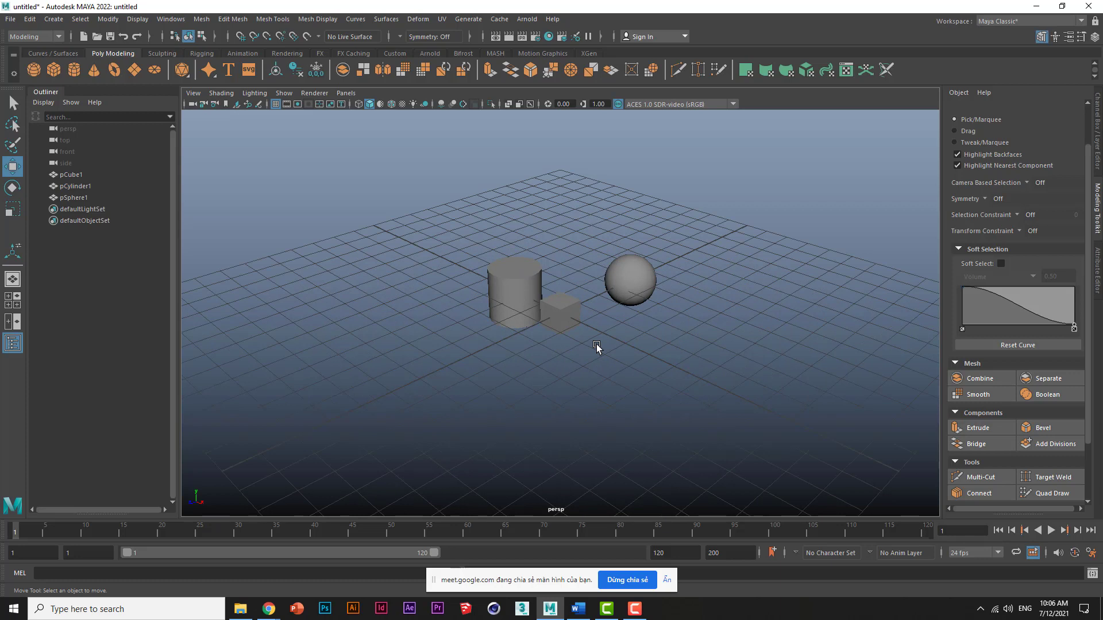
left_click_drag(691, 228, 405, 336)
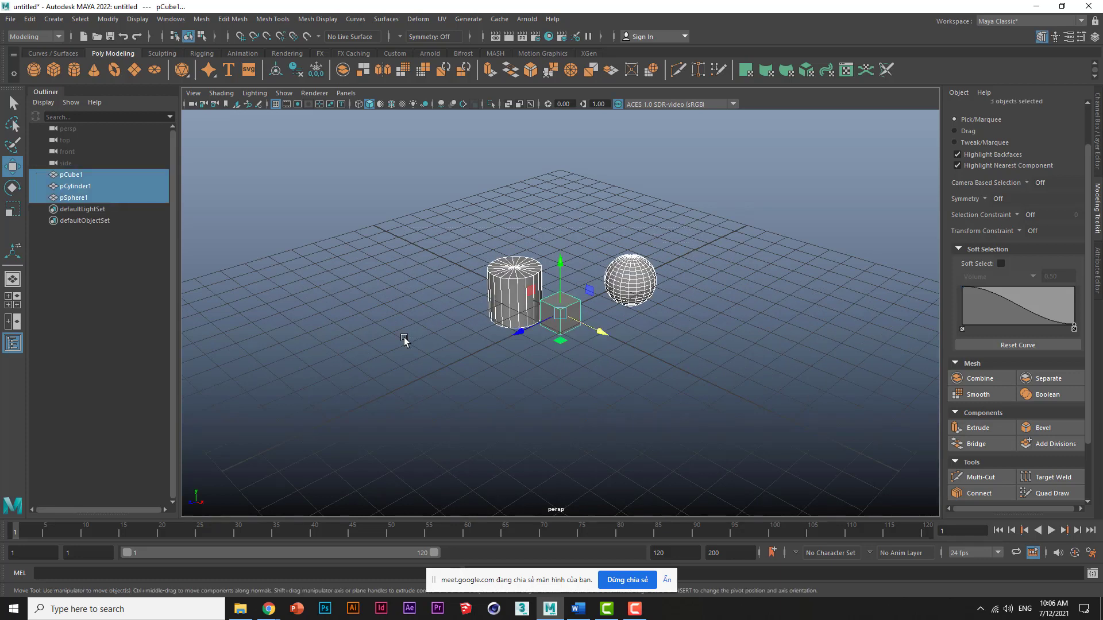
left_click_drag(687, 223, 473, 355)
scroll(569, 399, "up", 1)
scroll(569, 399, "up", 1)
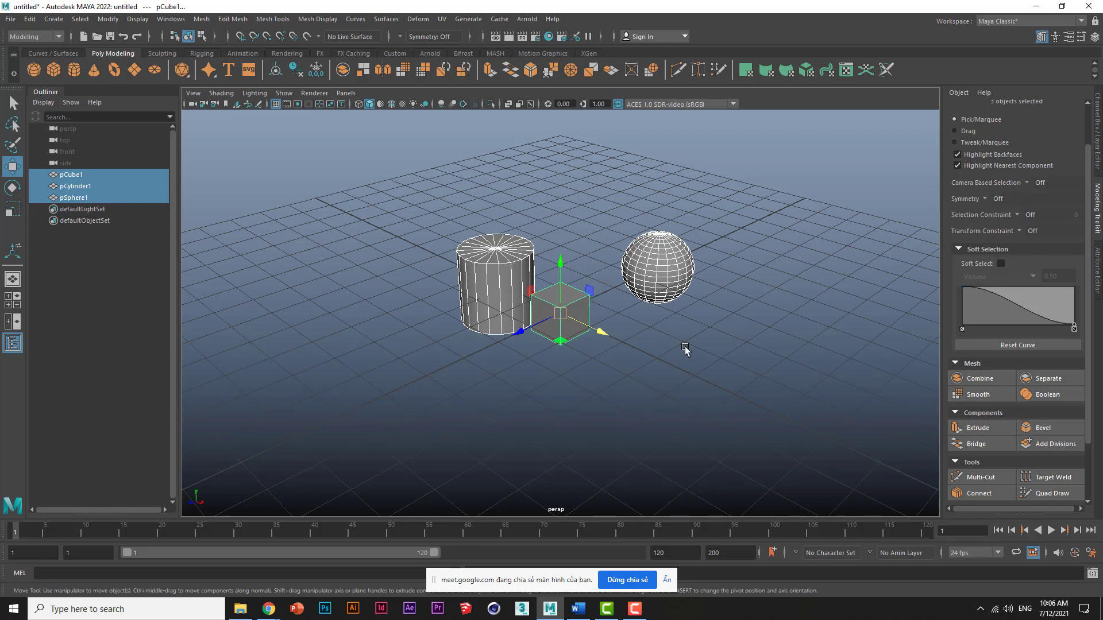
left_click(723, 236)
left_click_drag(705, 215, 416, 384)
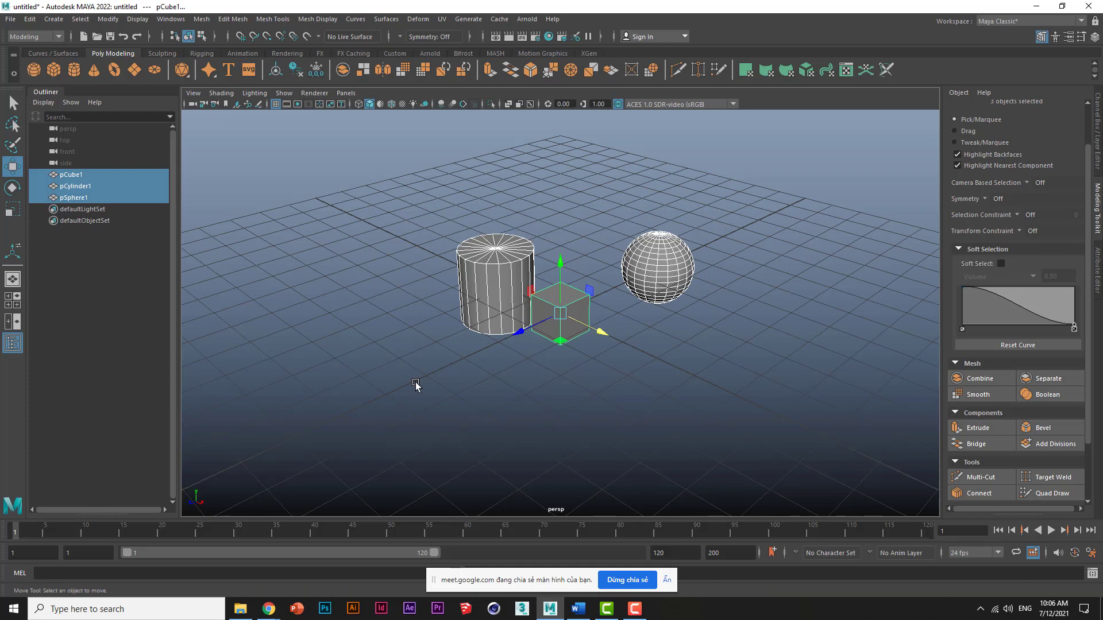
left_click(415, 385)
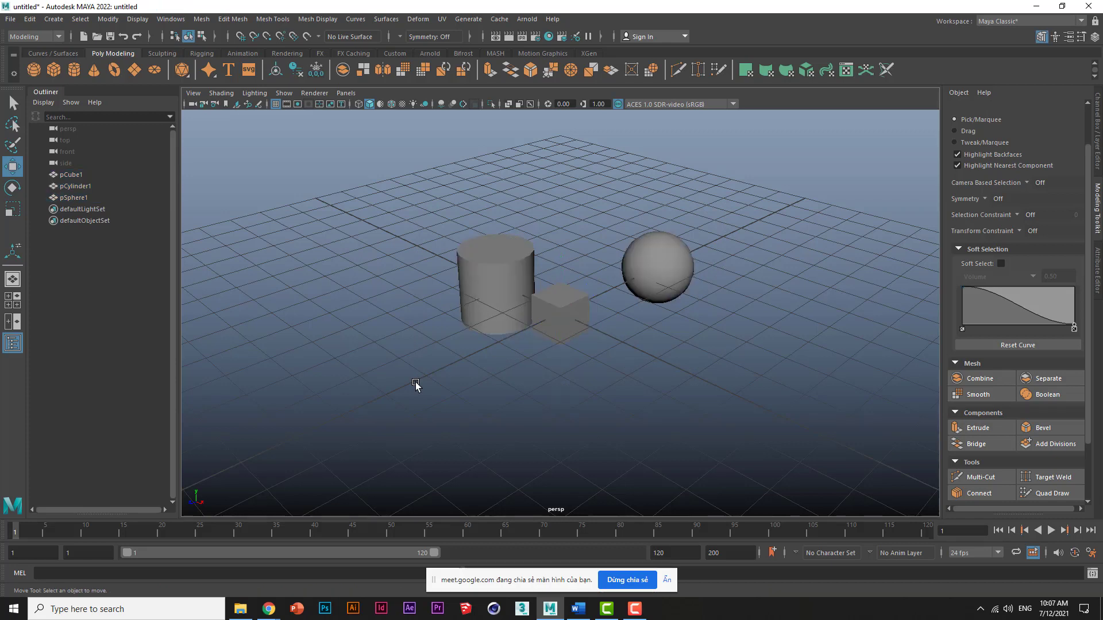
Step: Shift-click the sphere, cube and cylinder so all three are selected
left_click(544, 303)
left_click(502, 275, "shift")
left_click(666, 295, "shift")
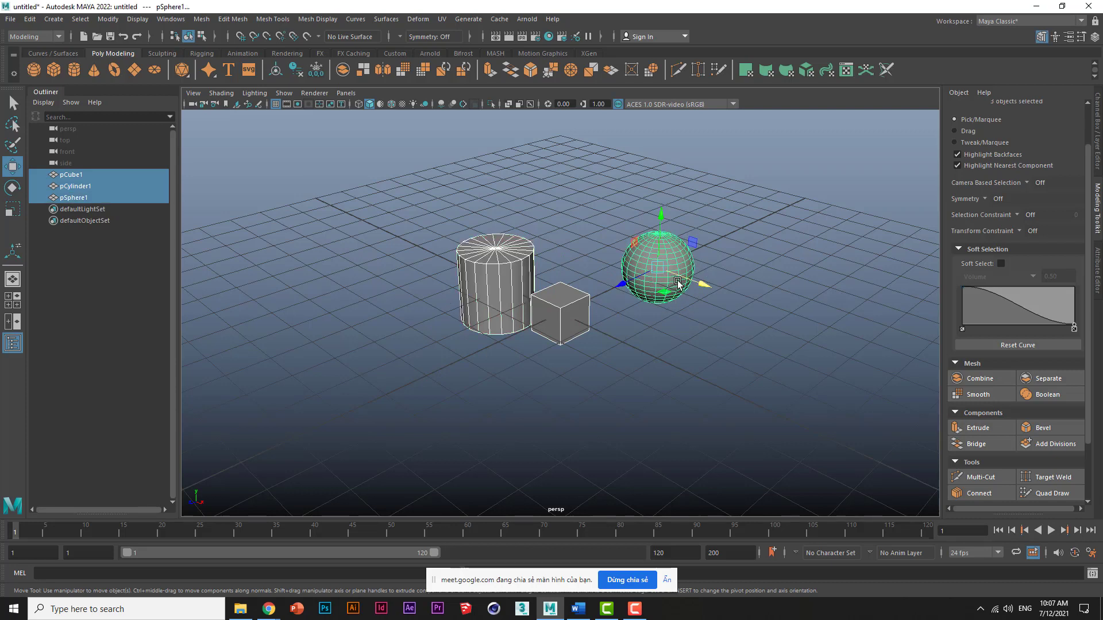
left_click(673, 361)
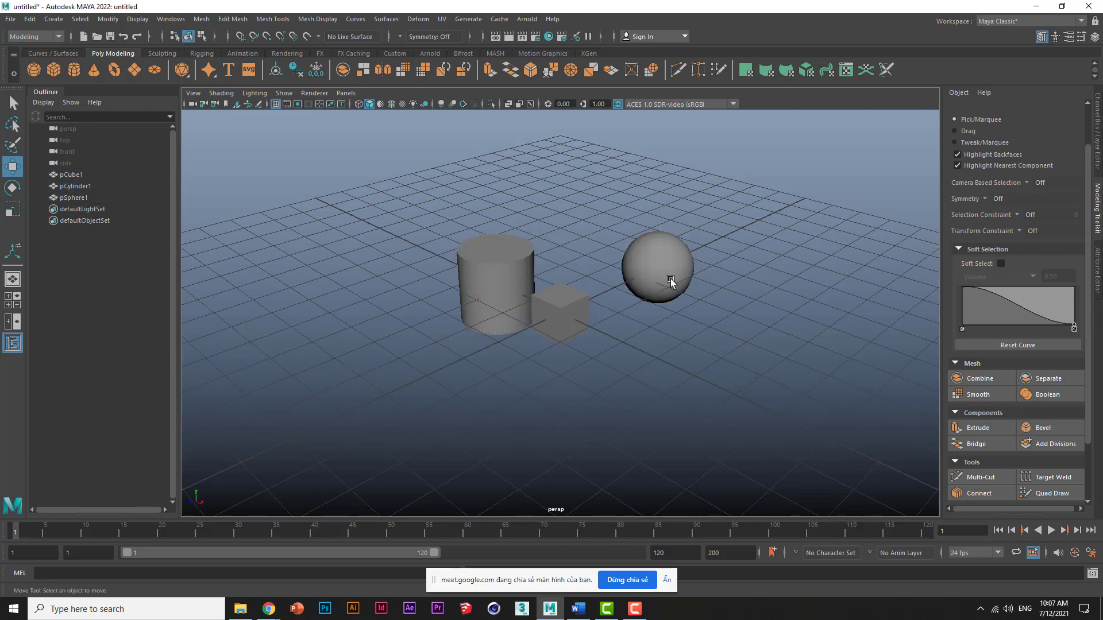
left_click(671, 282)
left_click(558, 291, "shift")
left_click(512, 275, "shift")
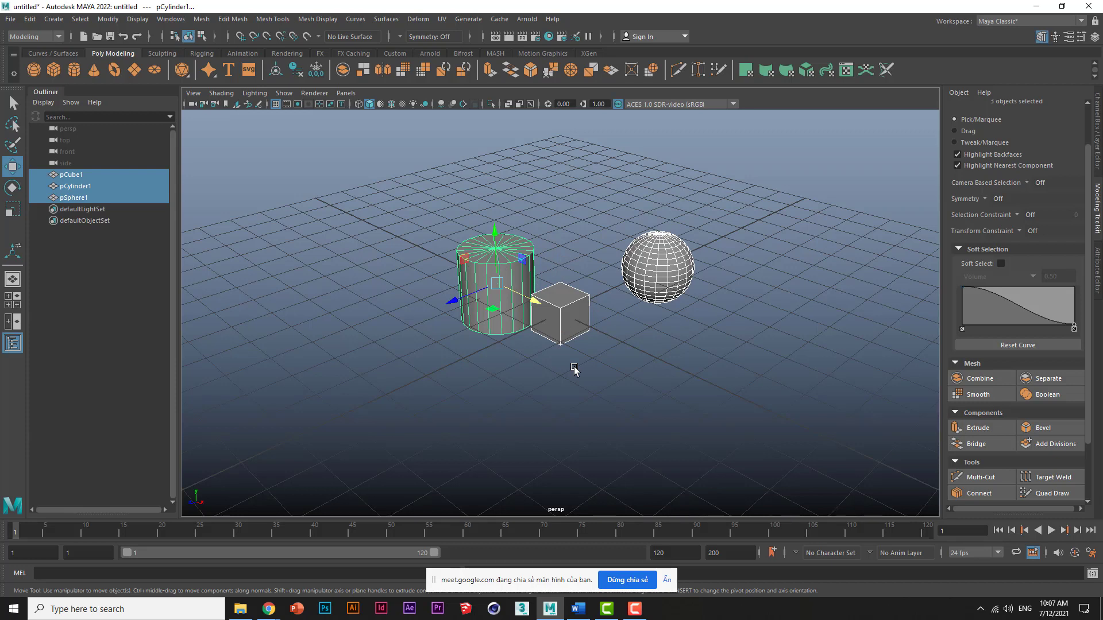
Step: Duplicate the three primitives into pSphere2, pCube2 and pCylinder2, toggling the Outliner off and on
key("shift+d")
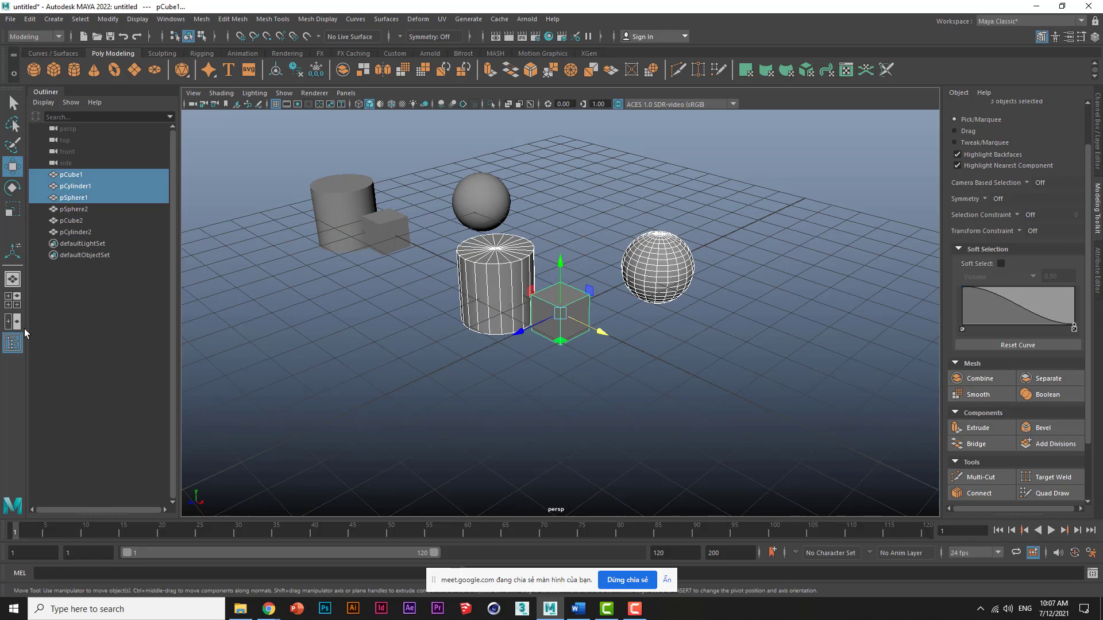
left_click(15, 344)
left_click(14, 344)
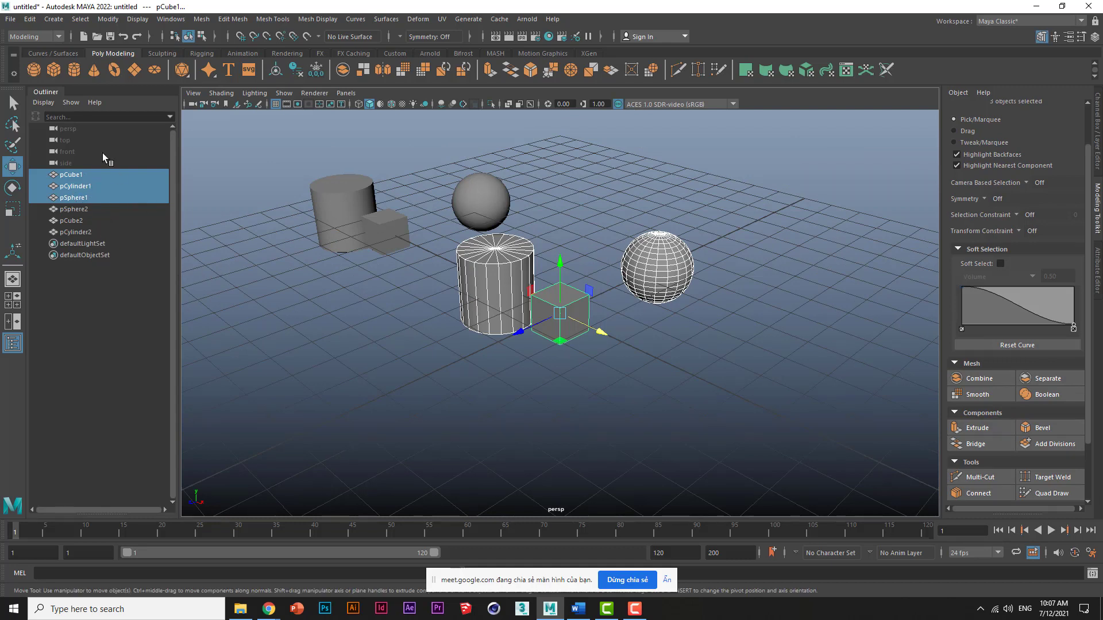
left_click(34, 19)
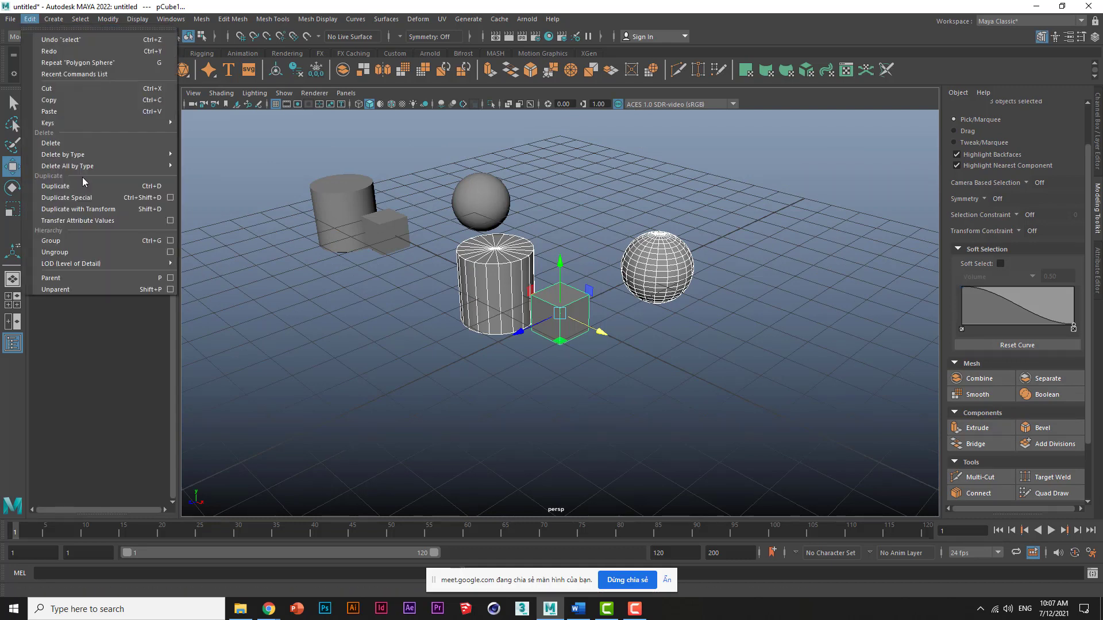
Step: Group the original cube, cylinder and sphere as group1, then select the three copies
left_click(92, 239)
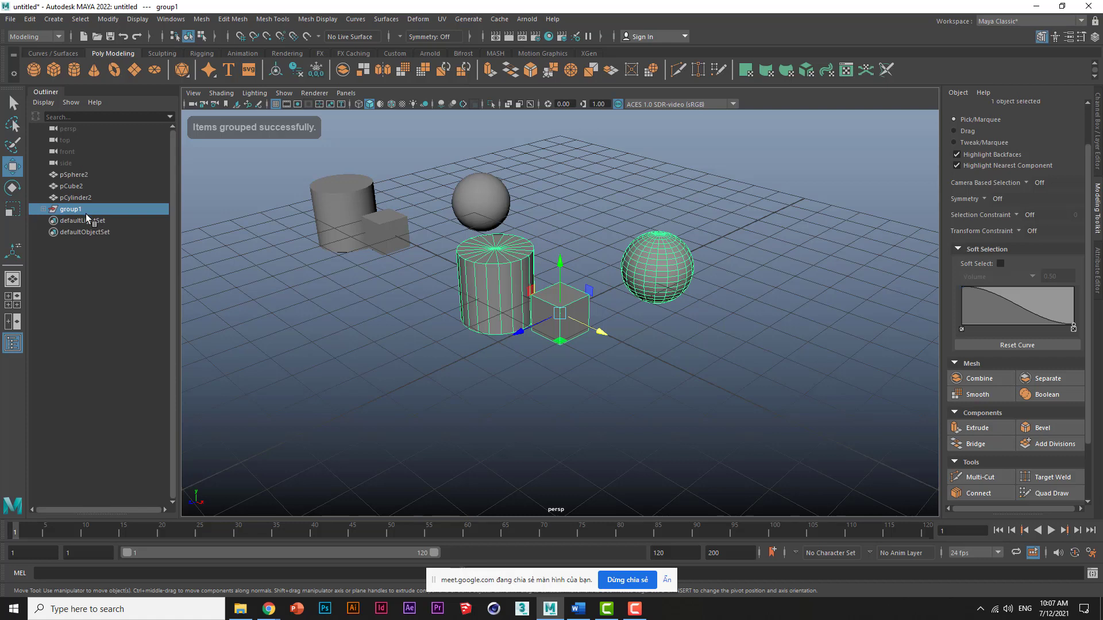
left_click(343, 298)
mouse_move(310, 167)
left_mouse_down()
mouse_move(432, 215)
mouse_move(468, 217)
left_mouse_up()
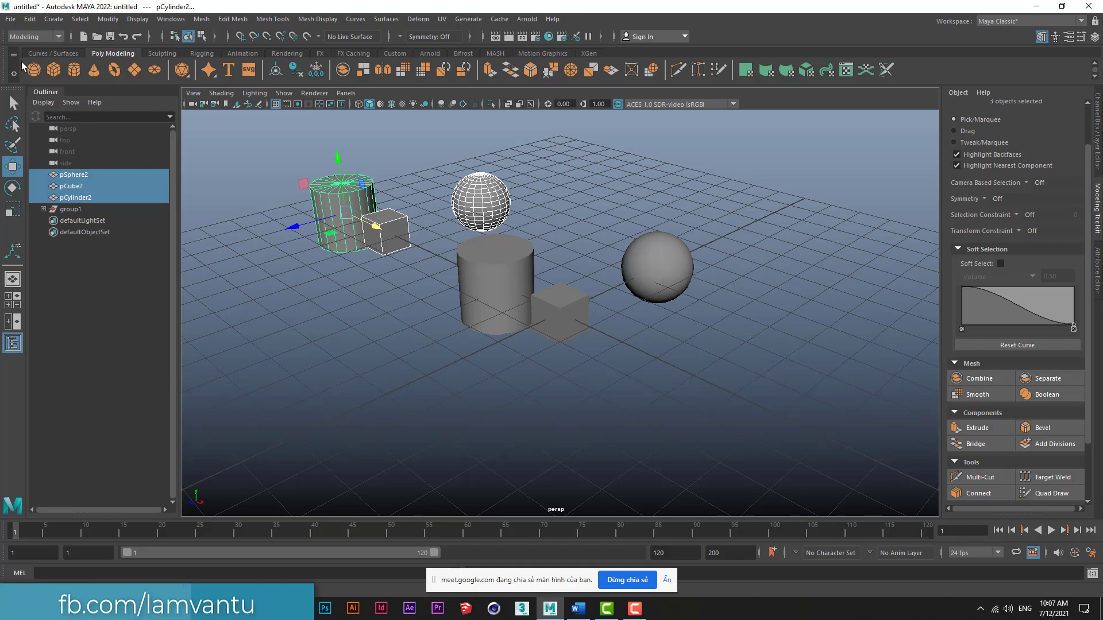
Step: Parent pSphere2 and pCube2 under pCylinder2, then check group1 and pCylinder2 in the Outliner
left_click(29, 19)
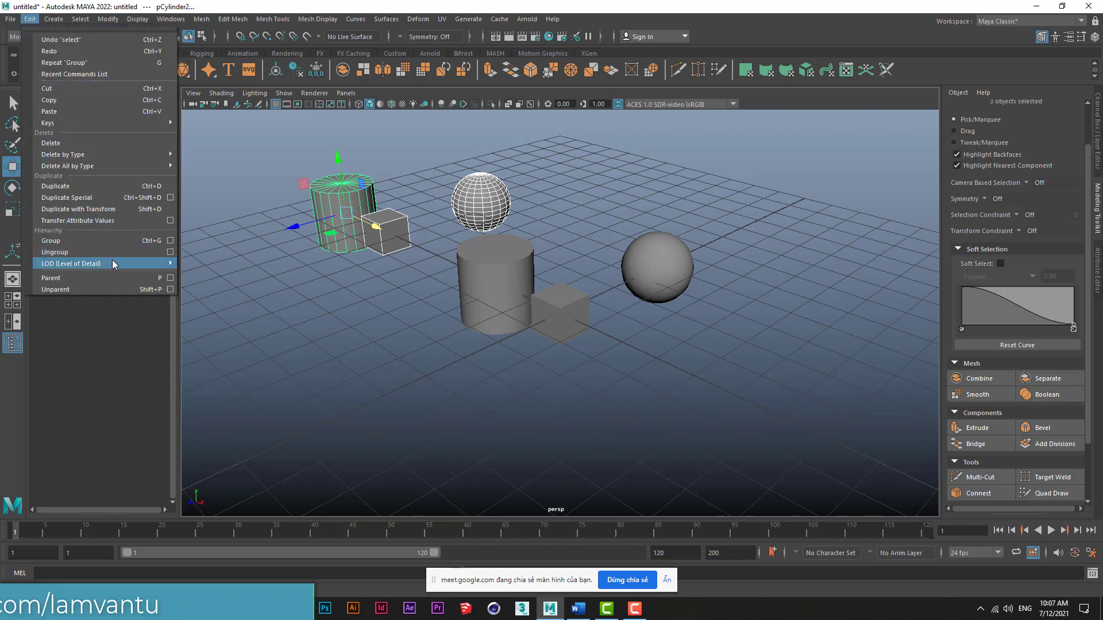
left_click(136, 278)
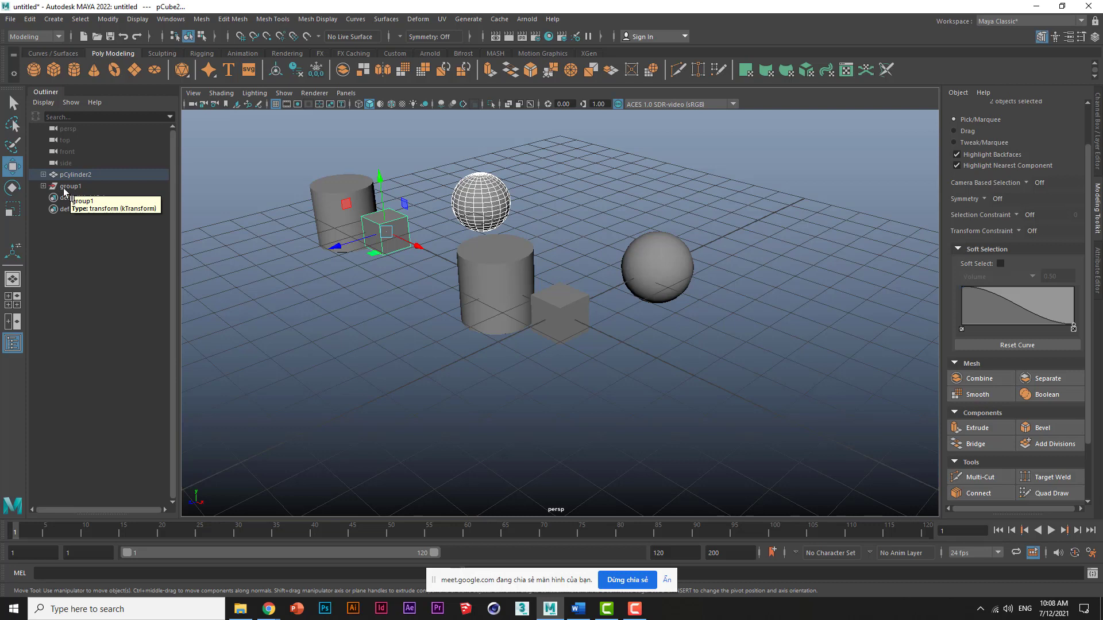
left_click(63, 188)
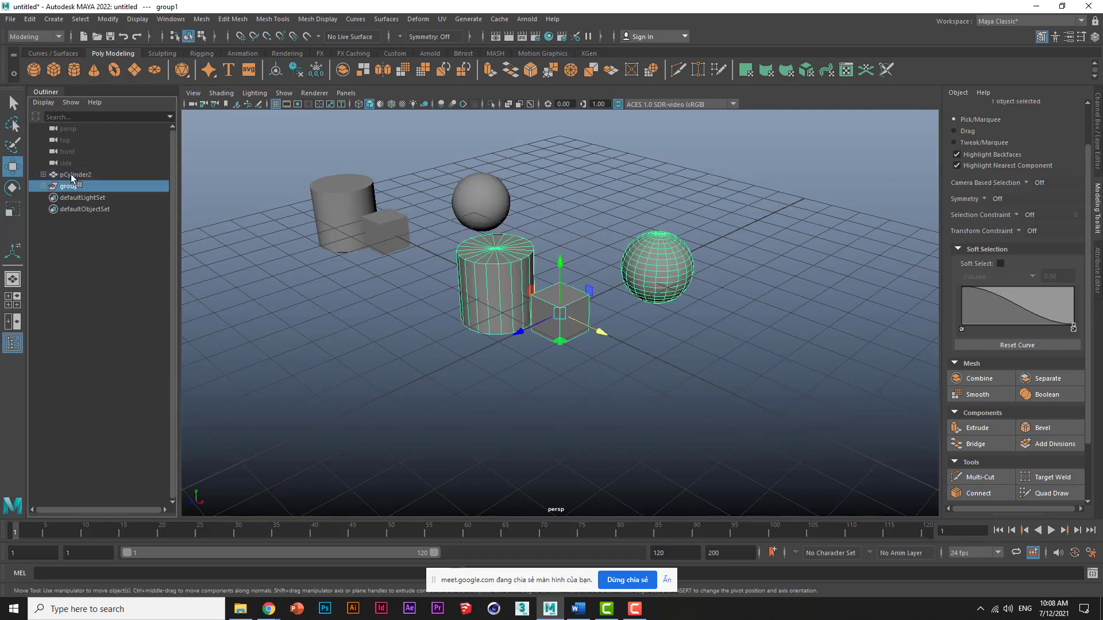
left_click(71, 174)
Step: Expand pCylinder2 and group1 in the Outliner and test dragging rows without changing the hierarchy
left_click(43, 175)
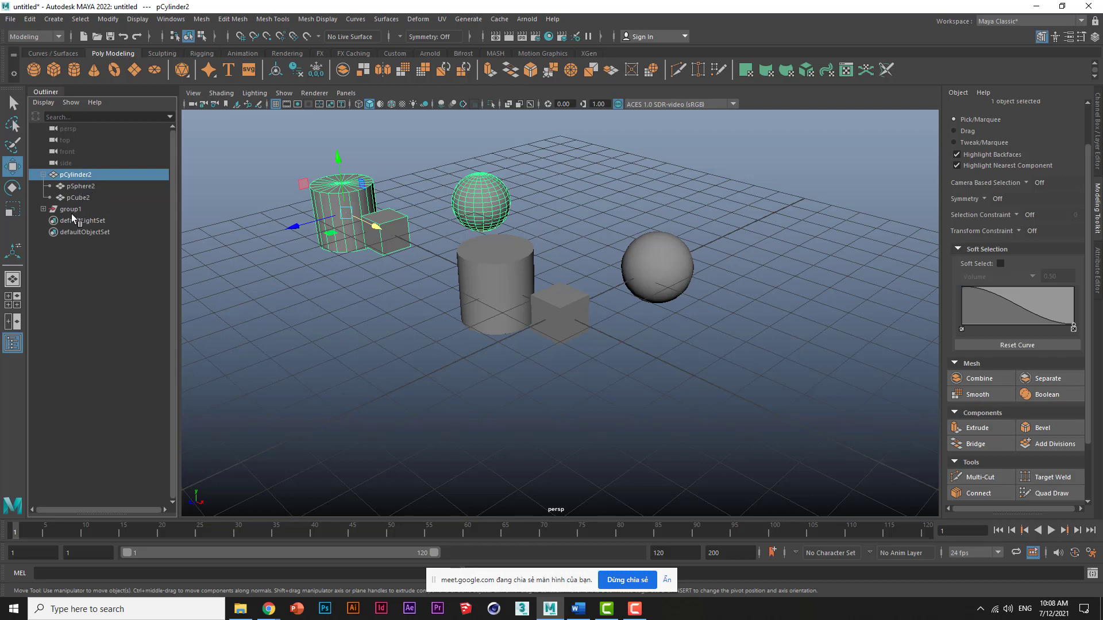
left_click(43, 209)
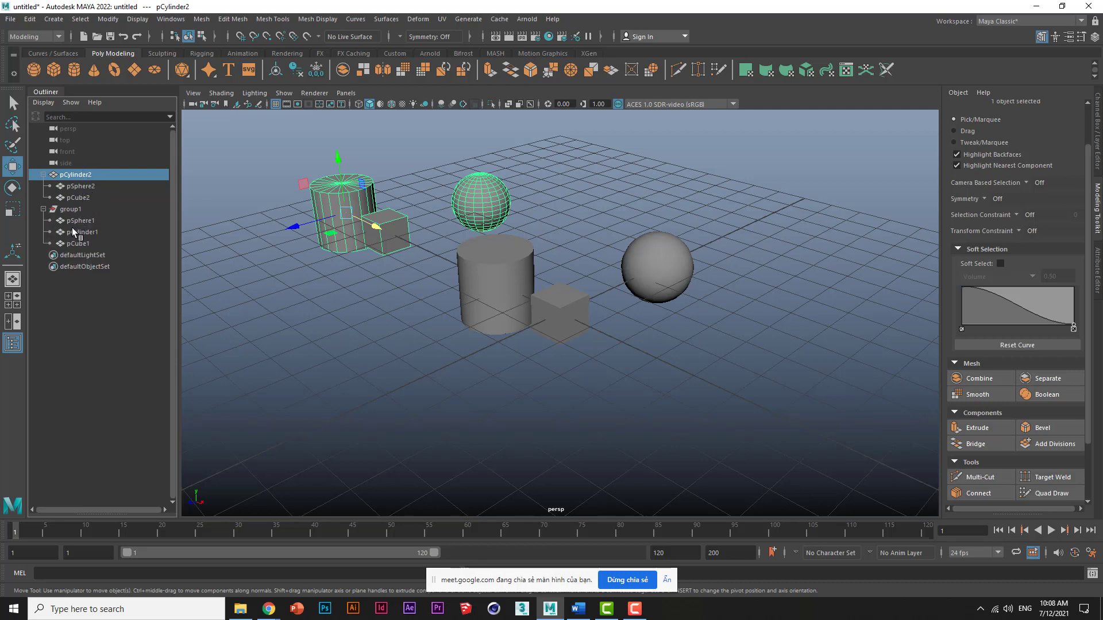
middle_click_drag(72, 228, 71, 208)
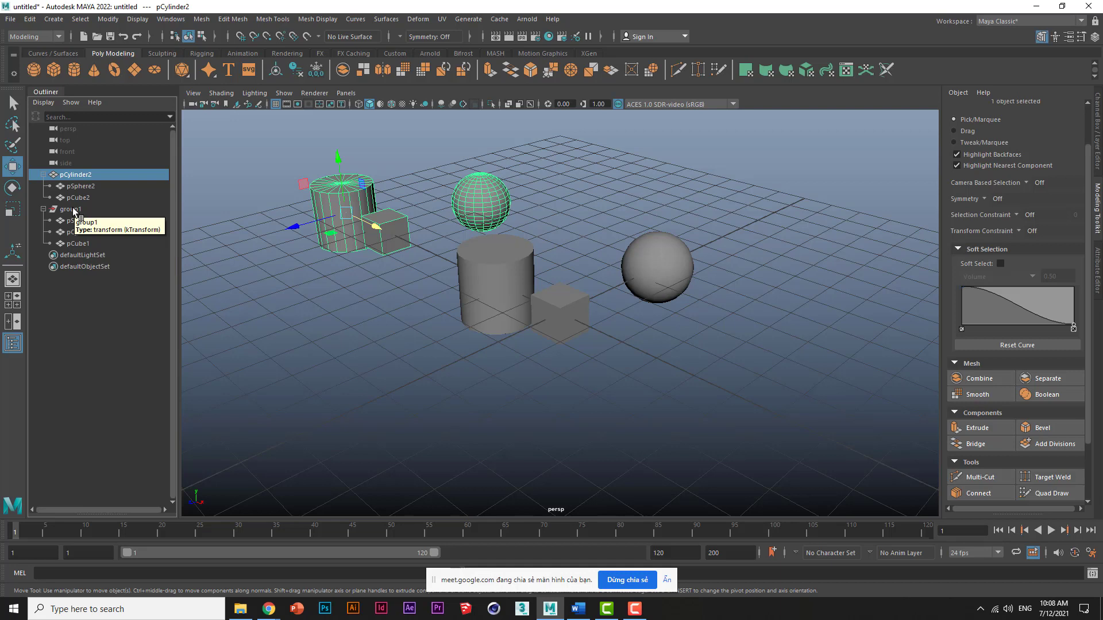
left_click(72, 210)
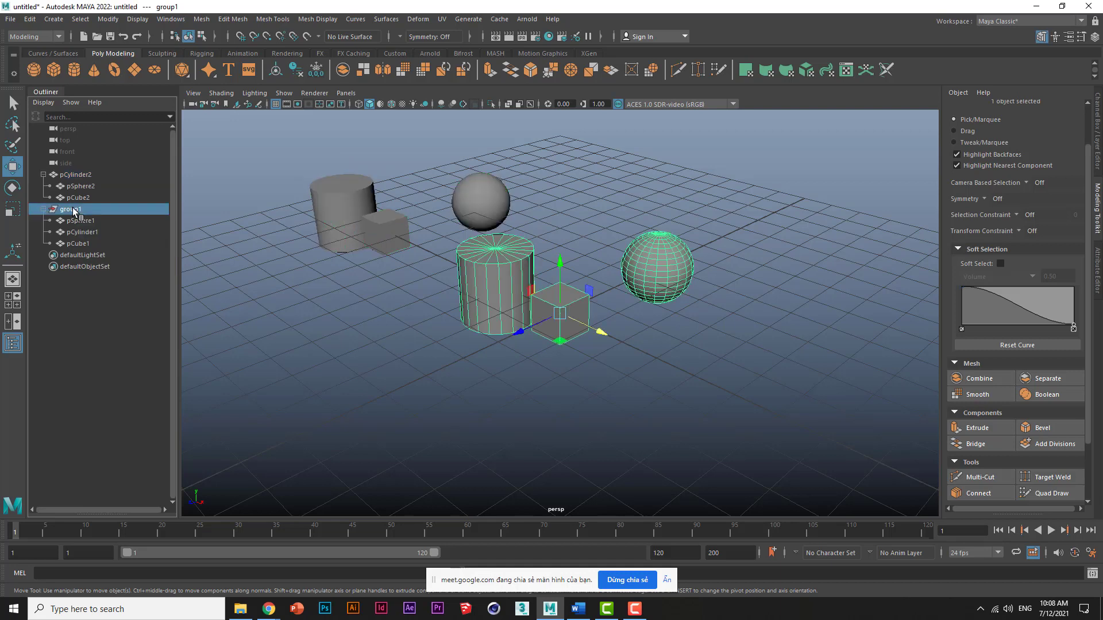
left_click(75, 175)
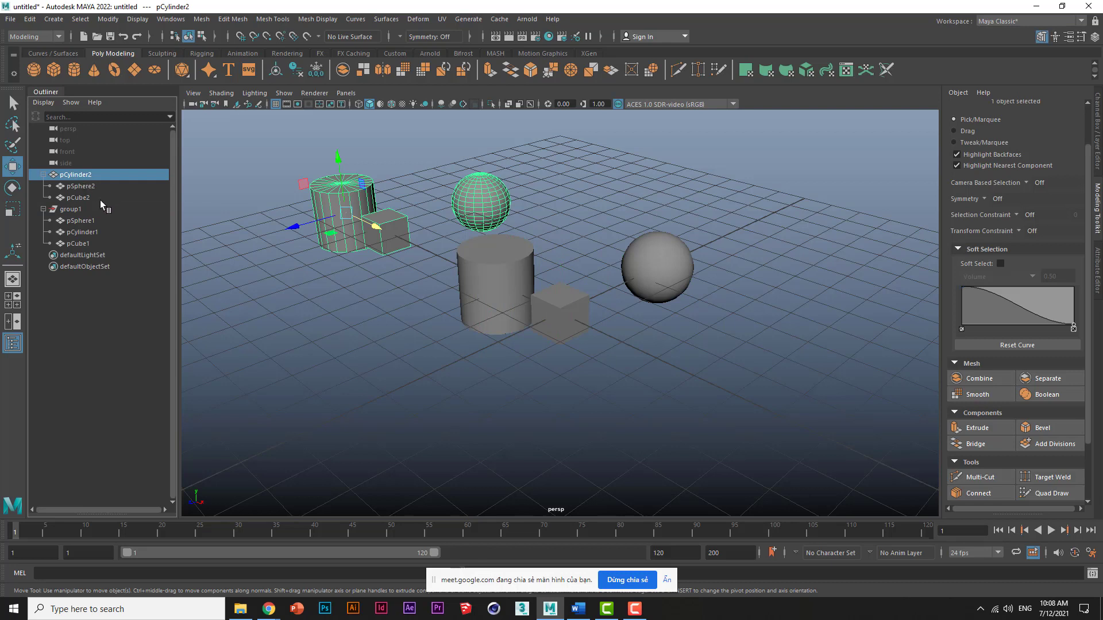
middle_click_drag(60, 209, 66, 206)
mouse_move(68, 192)
middle_mouse_down()
mouse_move(145, 208)
mouse_move(81, 199)
middle_mouse_up()
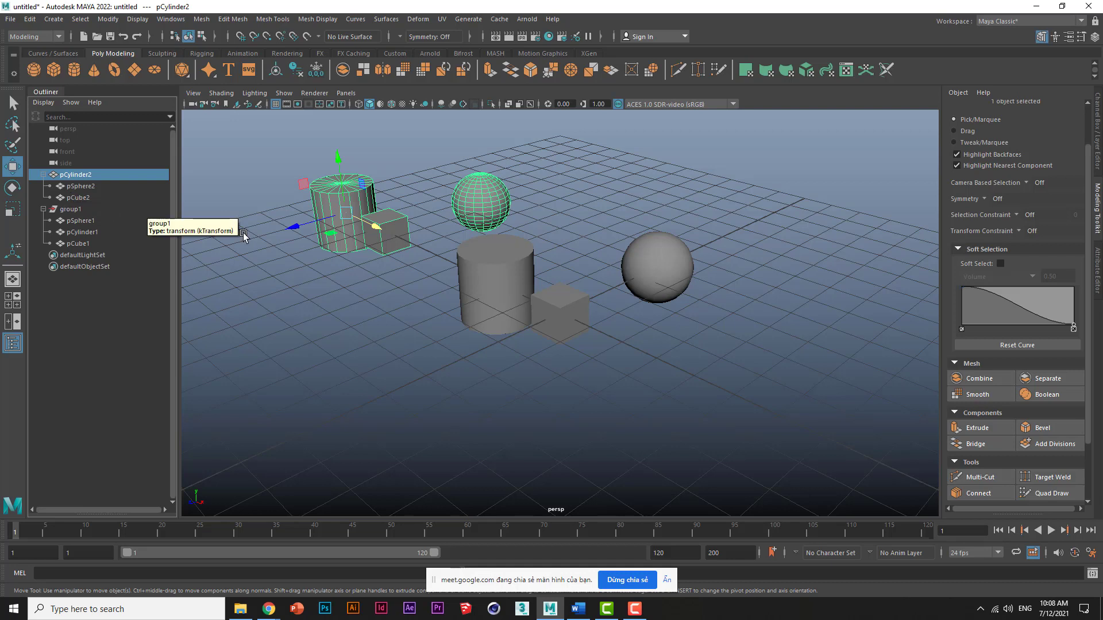
Step: Rotate pCube2, pSphere2 and then their parent pCylinder2 with the Rotate Tool
left_click(82, 196)
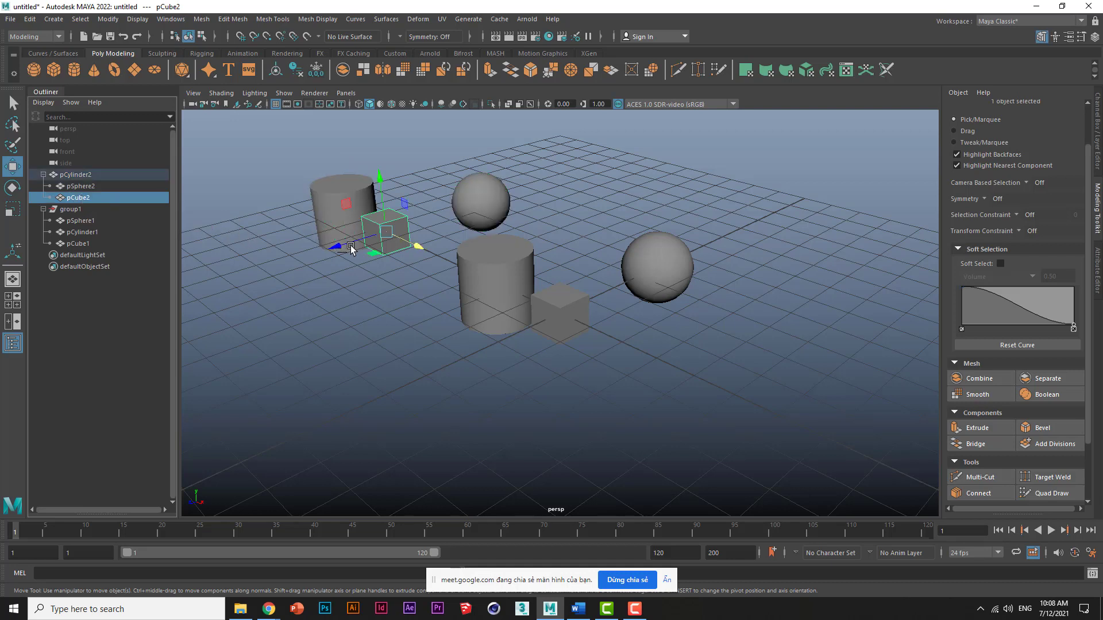
left_click(14, 190)
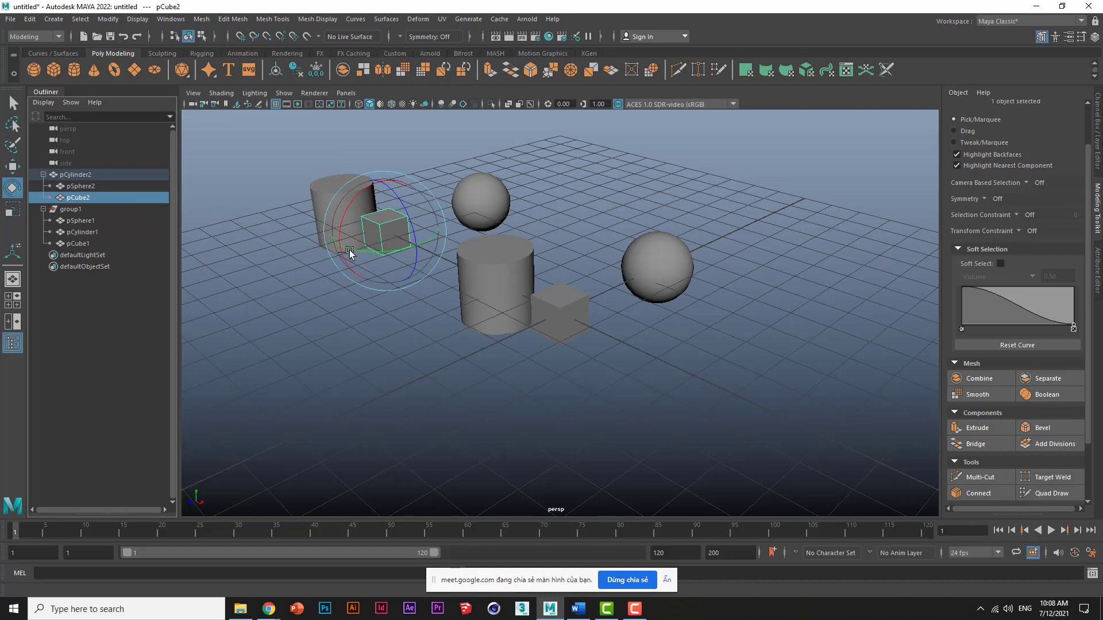
mouse_move(356, 255)
left_mouse_down()
mouse_move(389, 256)
mouse_move(378, 252)
left_mouse_up()
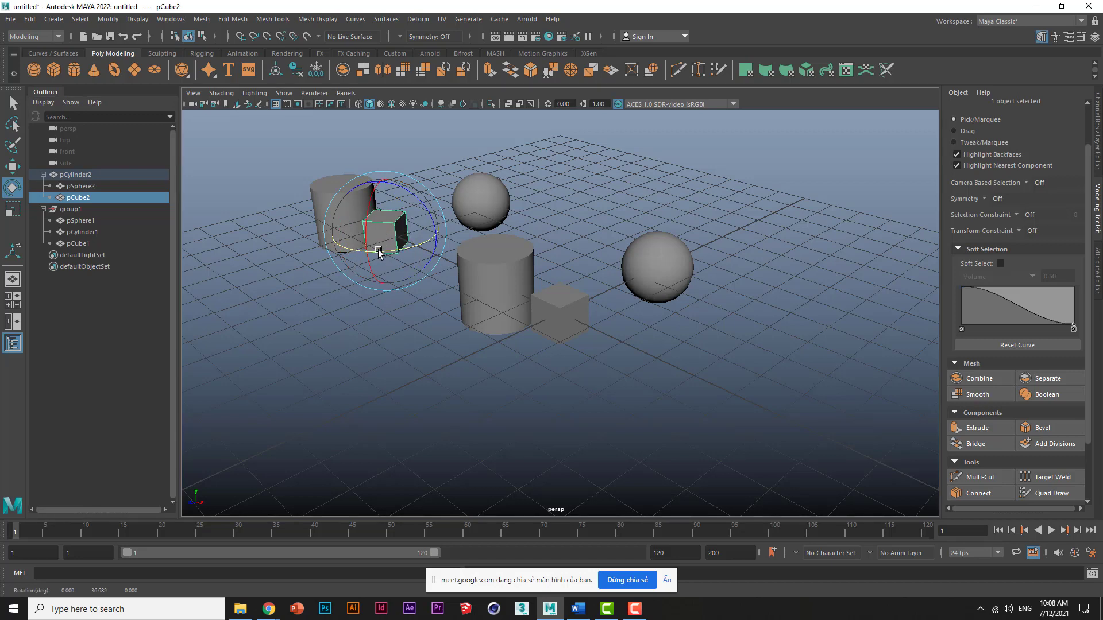
left_click(86, 184)
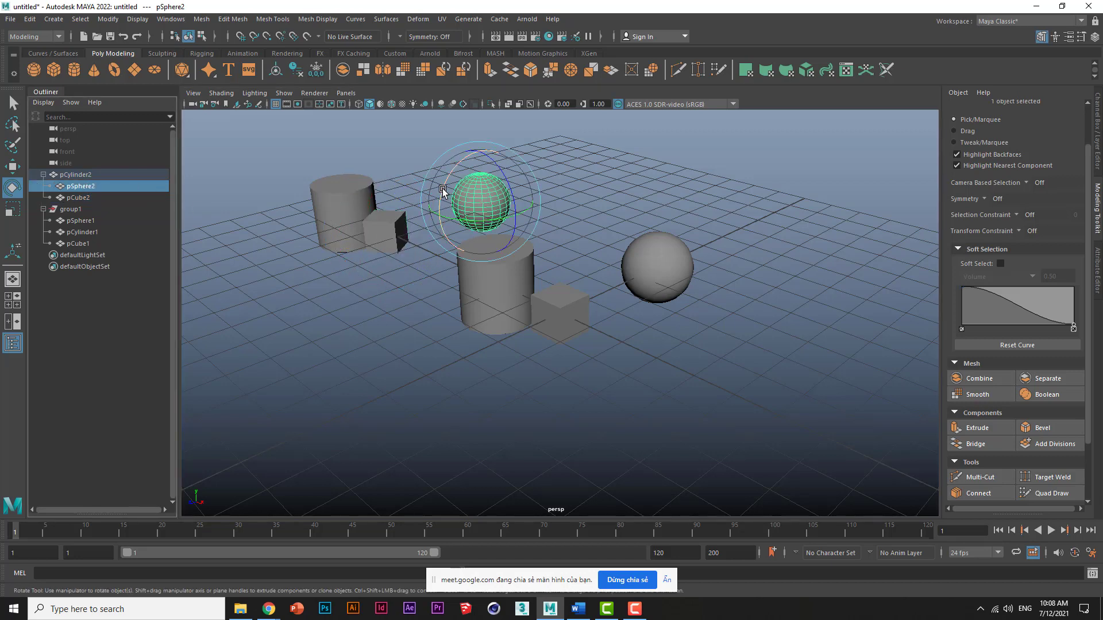
left_click_drag(443, 190, 441, 219)
left_click(74, 174)
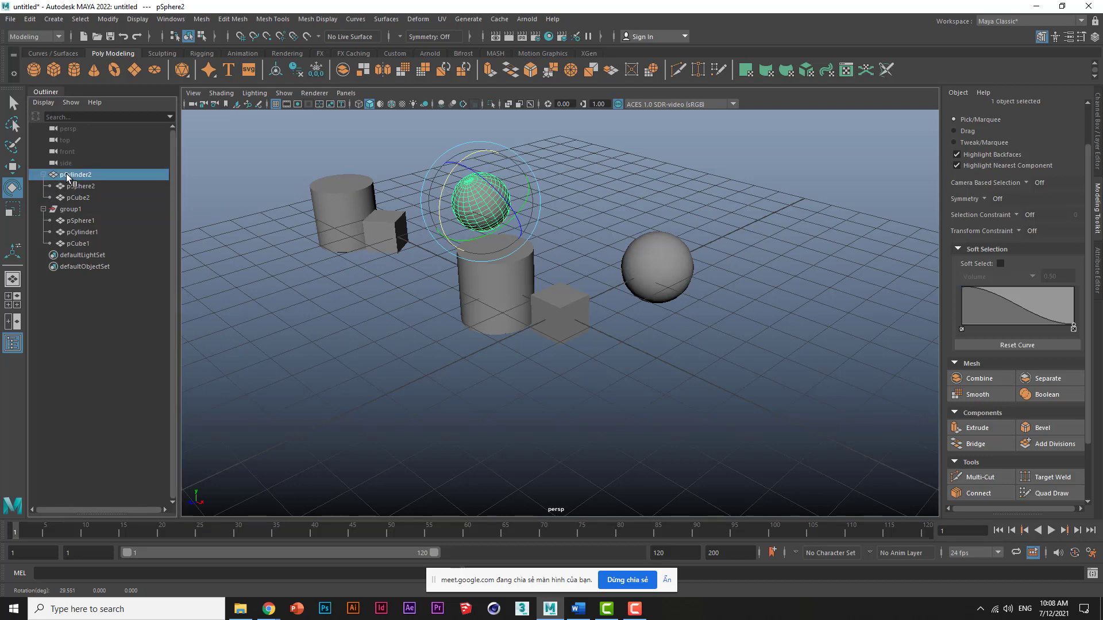
mouse_move(302, 195)
left_mouse_down()
mouse_move(318, 232)
mouse_move(325, 227)
left_mouse_up()
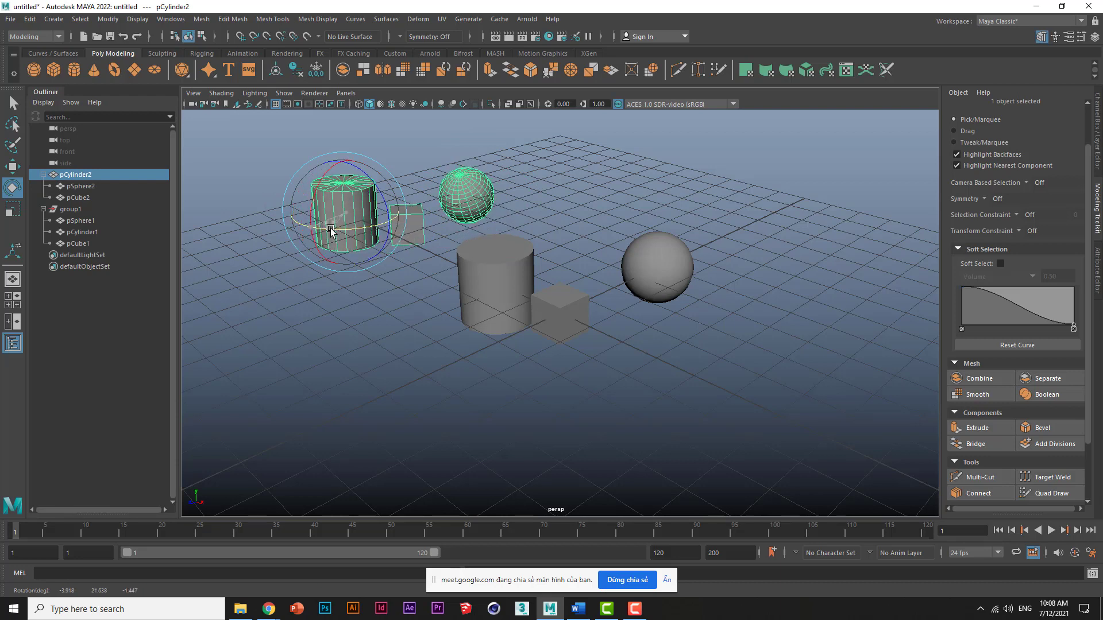
Step: Rotate group1 as a unit, tilt pCylinder1 inside it, and reselect group1
left_click(71, 209)
mouse_move(537, 339)
left_mouse_down()
mouse_move(536, 294)
mouse_move(538, 345)
mouse_move(578, 297)
left_mouse_up()
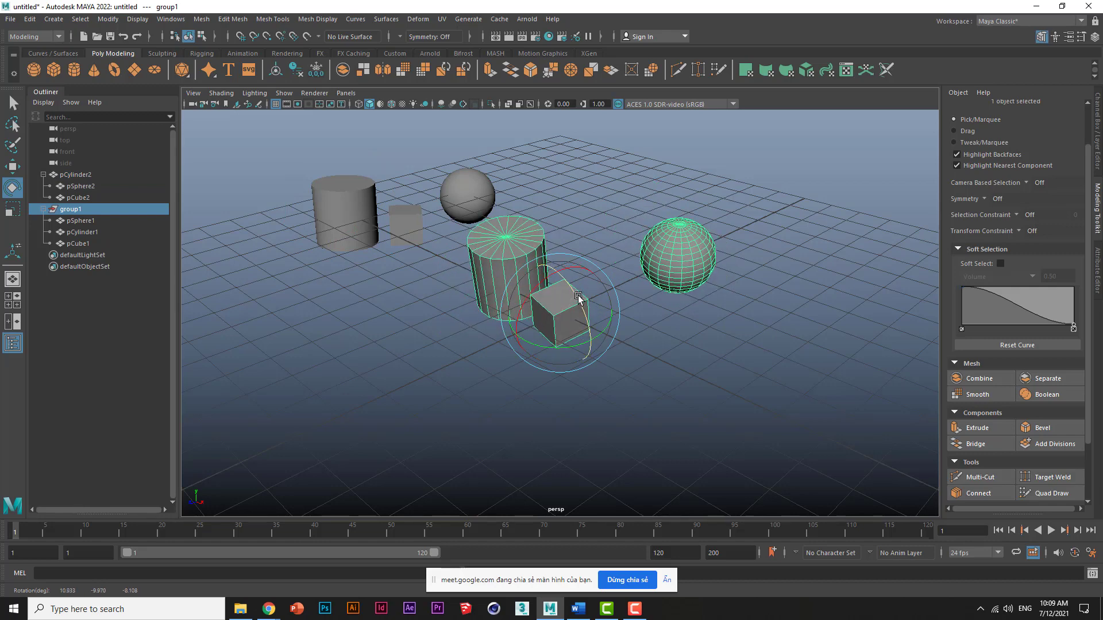
left_click(77, 219)
left_click(77, 243)
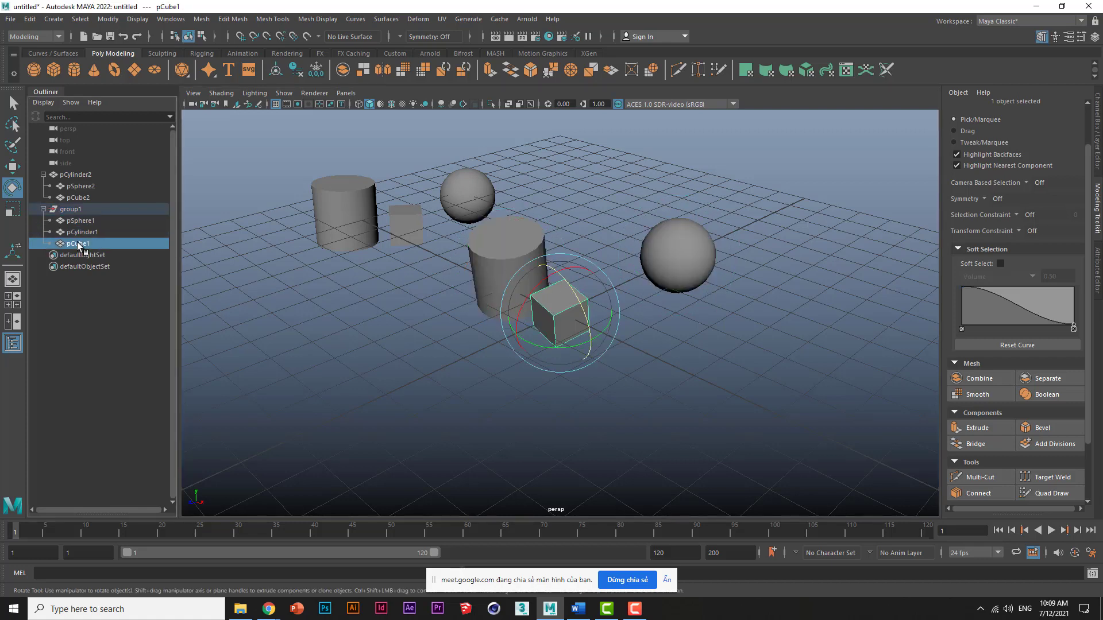
left_click(77, 222)
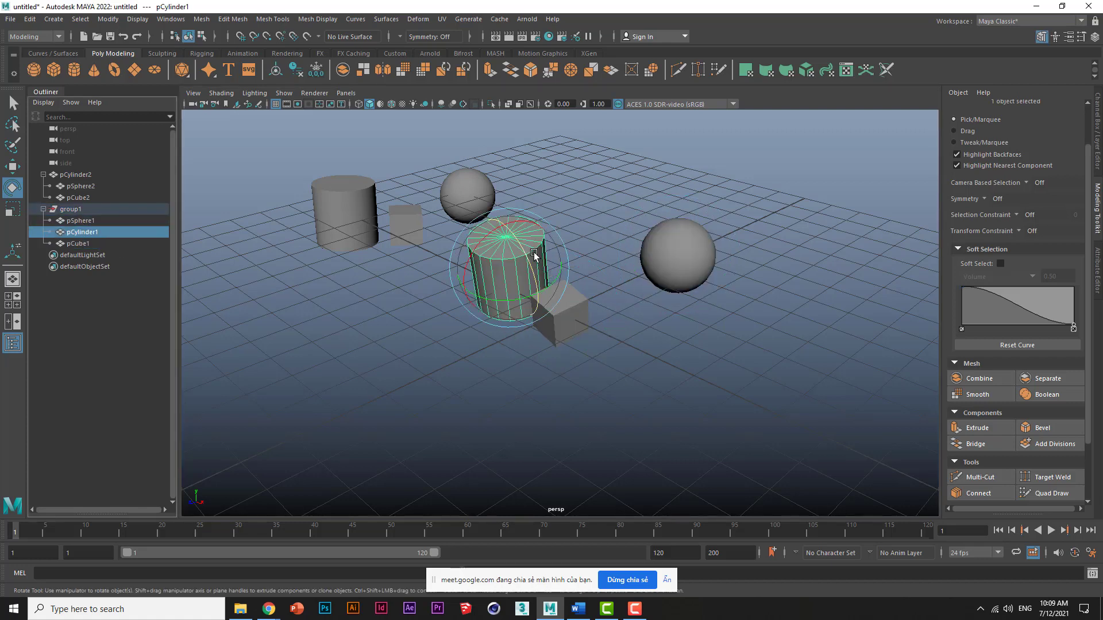
left_click_drag(522, 246, 517, 270)
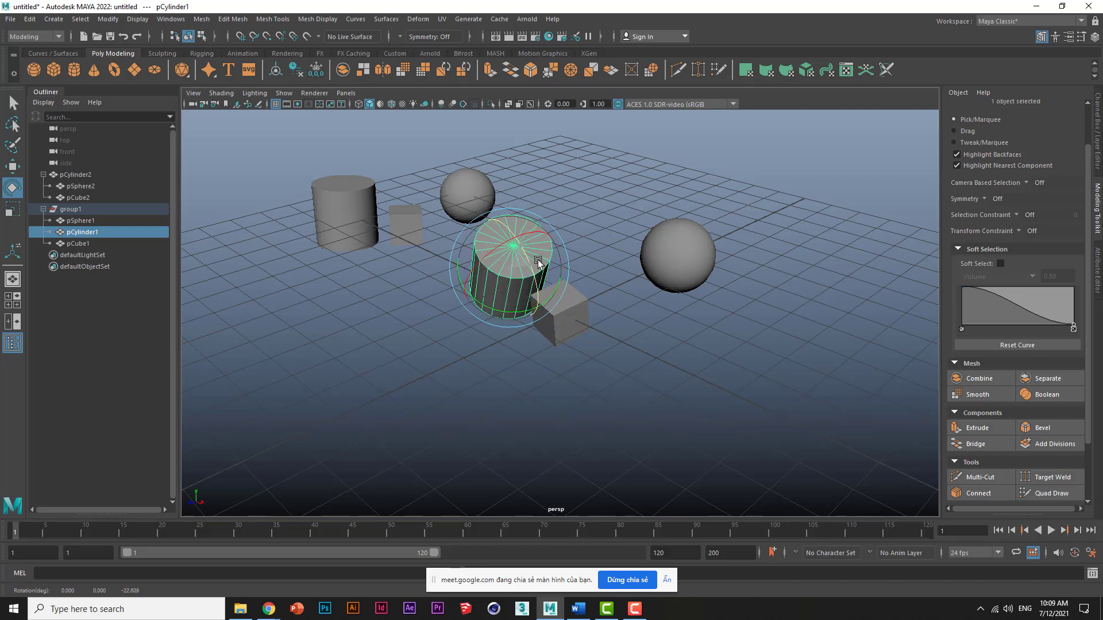
left_click(63, 210)
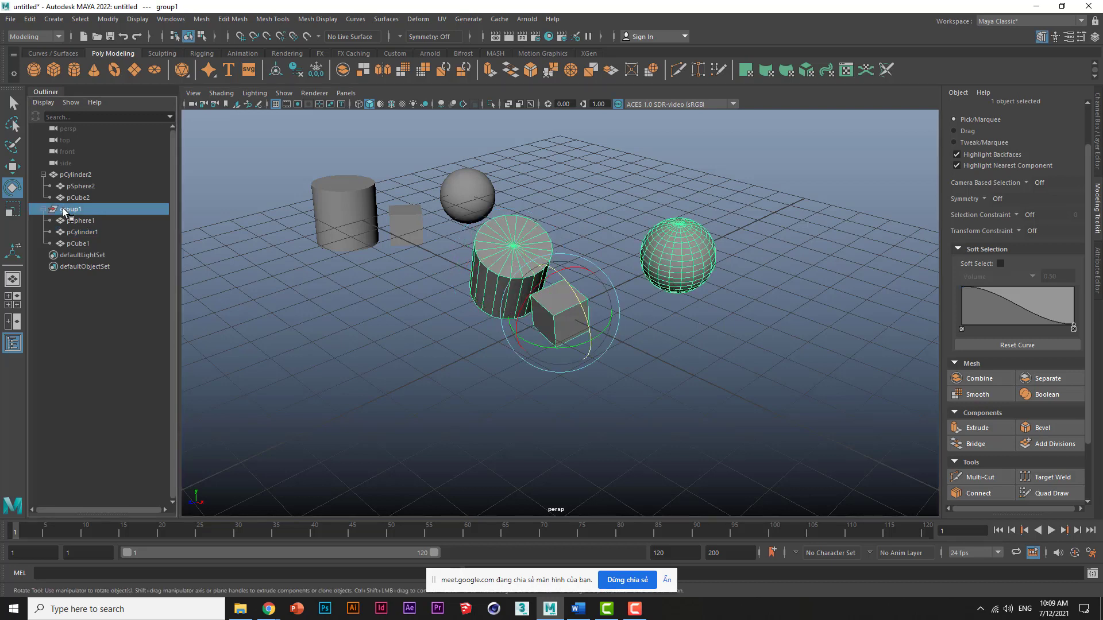
Step: Make pSphere2 a child of pCube2 by dragging it onto pCube2 in the Outliner
left_click(67, 174)
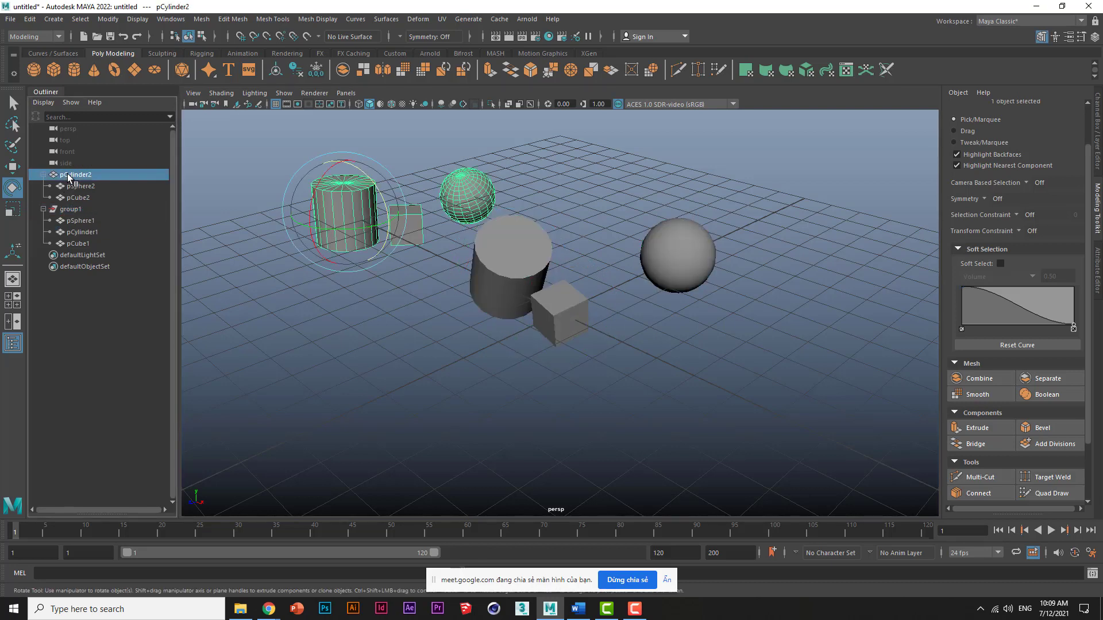
left_click(85, 185)
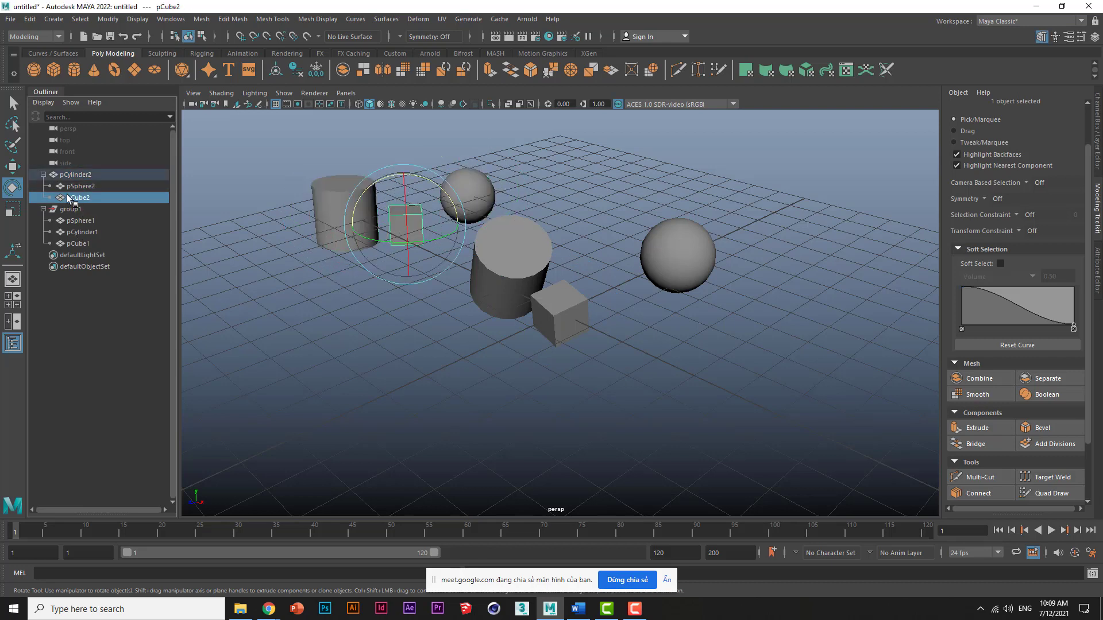
left_click(77, 185)
left_click(78, 186)
left_click(78, 198, "ctrl")
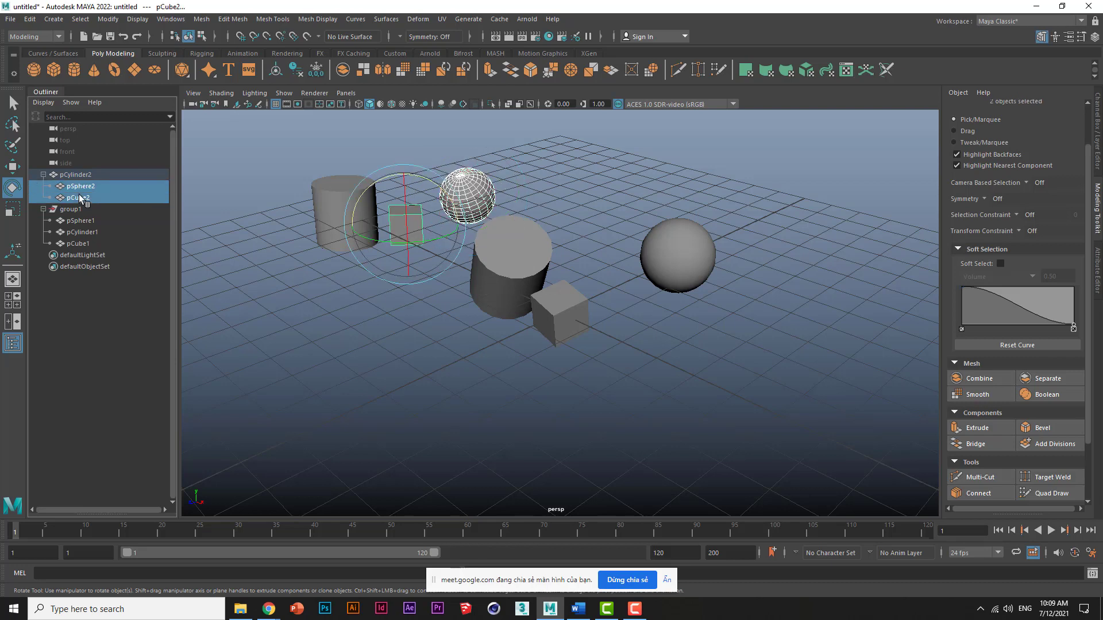
left_click_drag(78, 185, 78, 197)
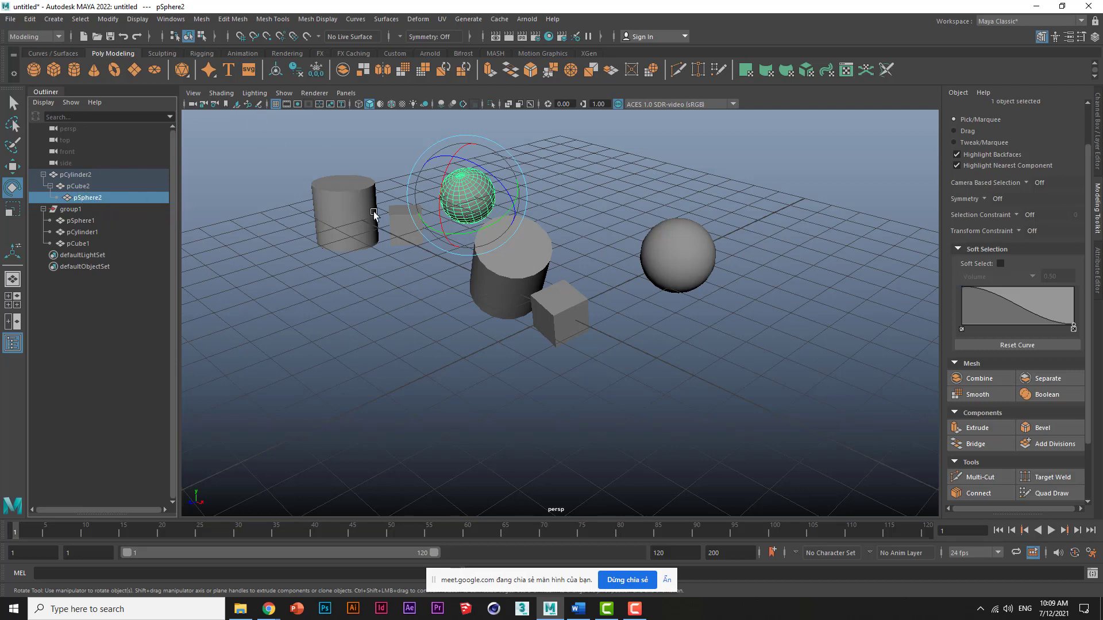
Step: Rotate pCube2 then pCylinder2 so the nested copies swing along, and select all three copies
left_click(402, 224)
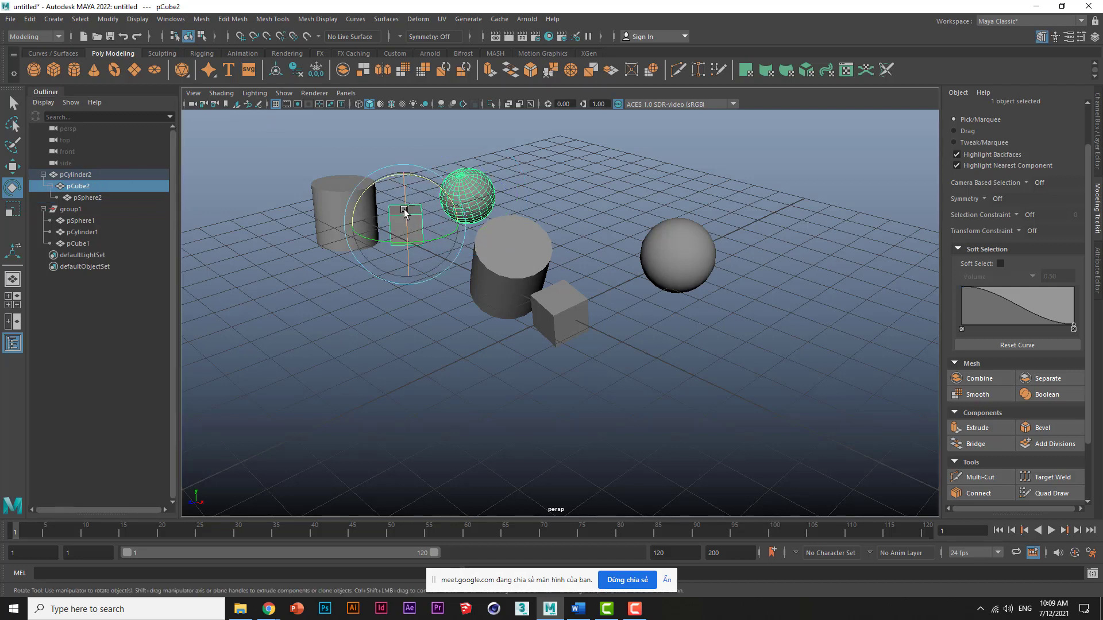
left_click_drag(409, 194, 410, 224)
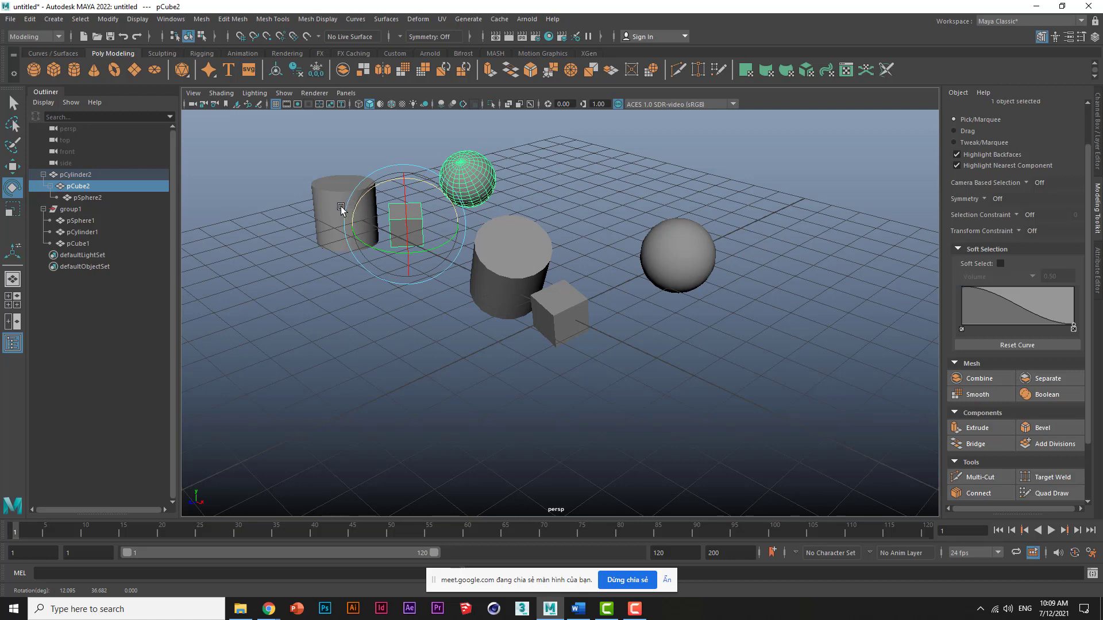
left_click(333, 235)
left_click_drag(333, 235, 327, 236)
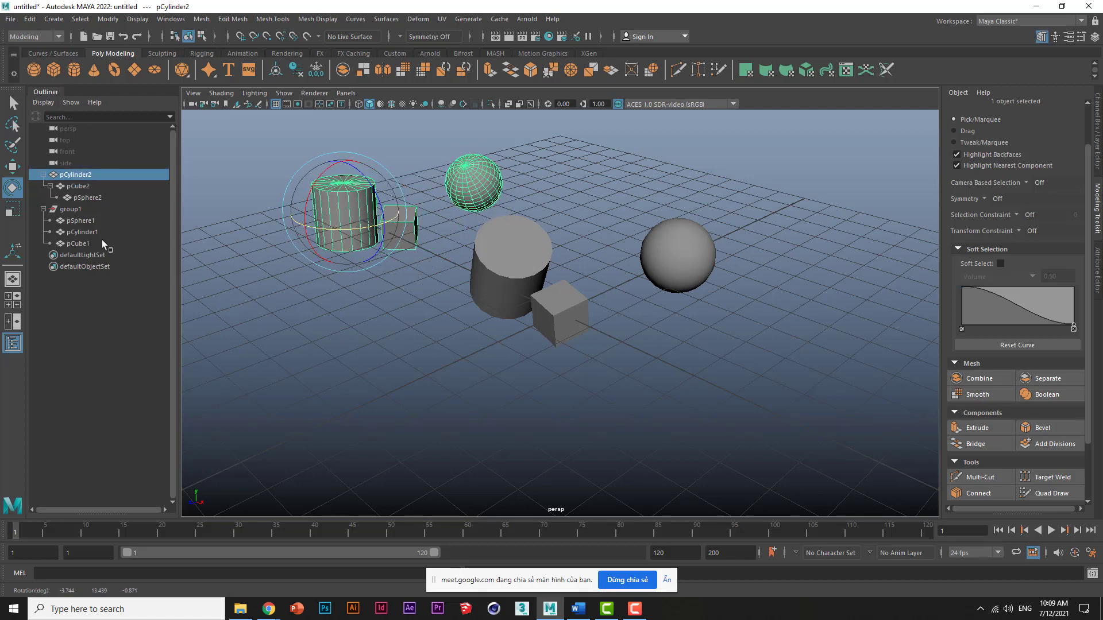
left_click(75, 196, "shift")
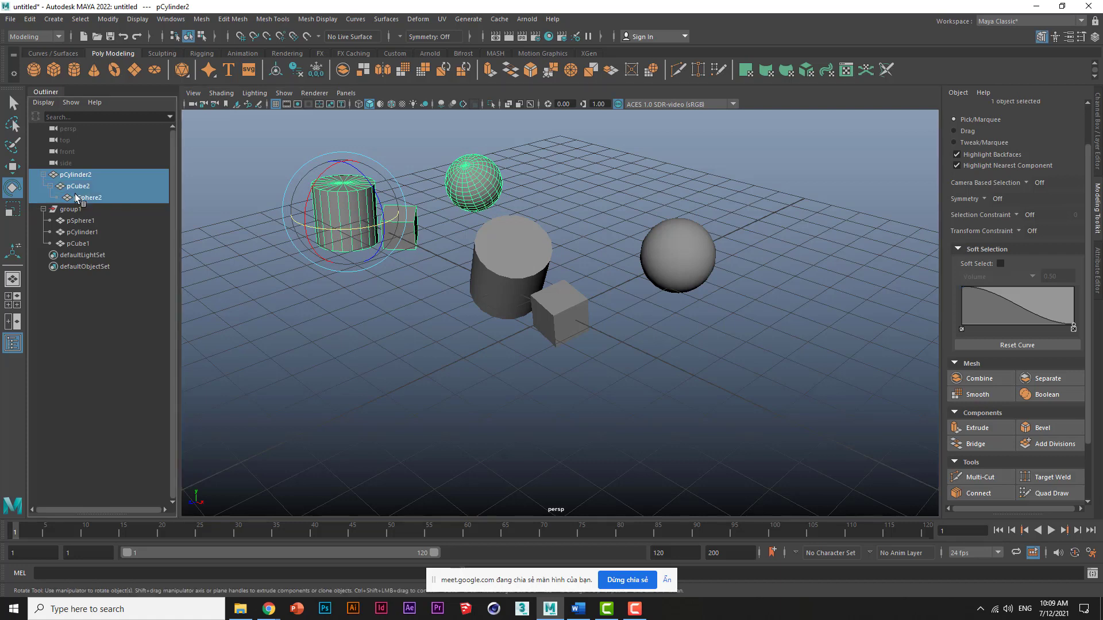
Step: Unparent pCube2 and pSphere2, ungroup group1, clear the selection and bring Word forward
left_click(29, 20)
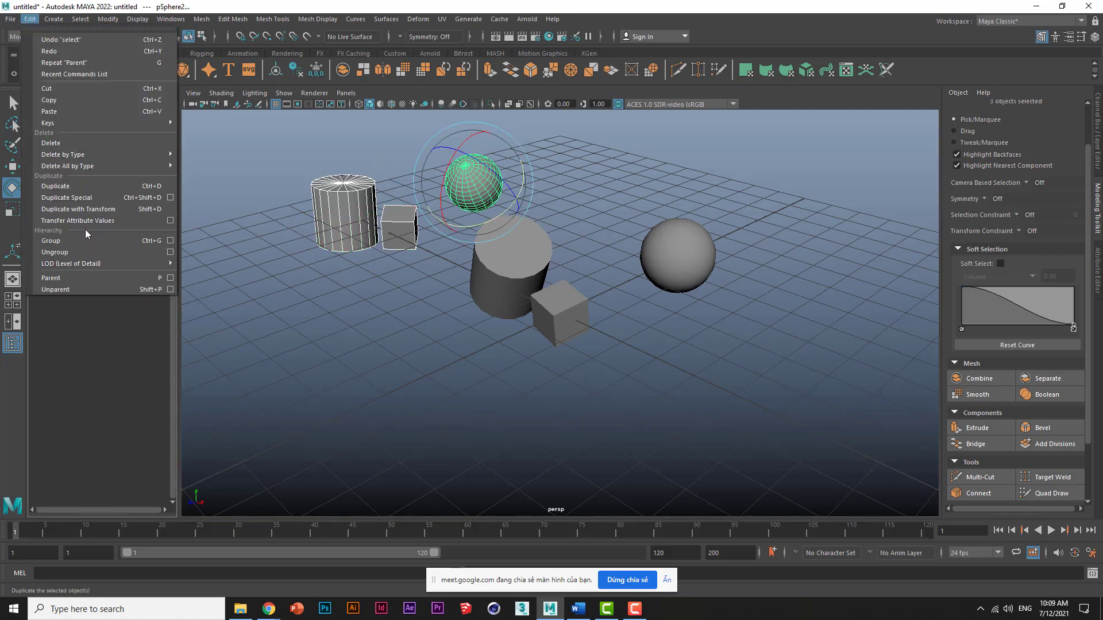
left_click(78, 287)
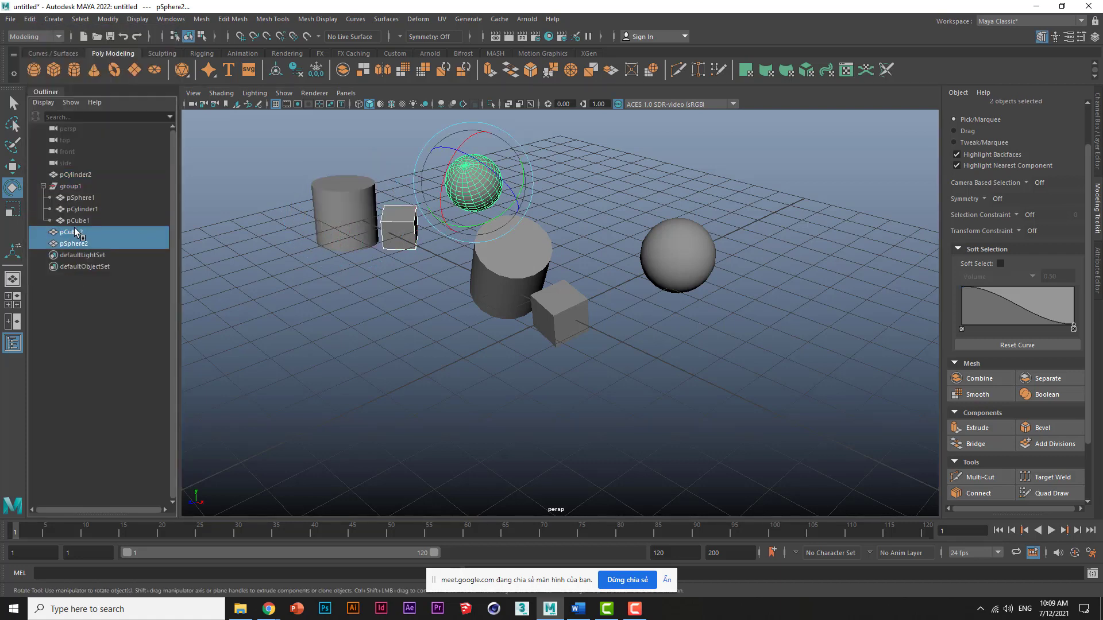
left_click(66, 187)
left_click(30, 20)
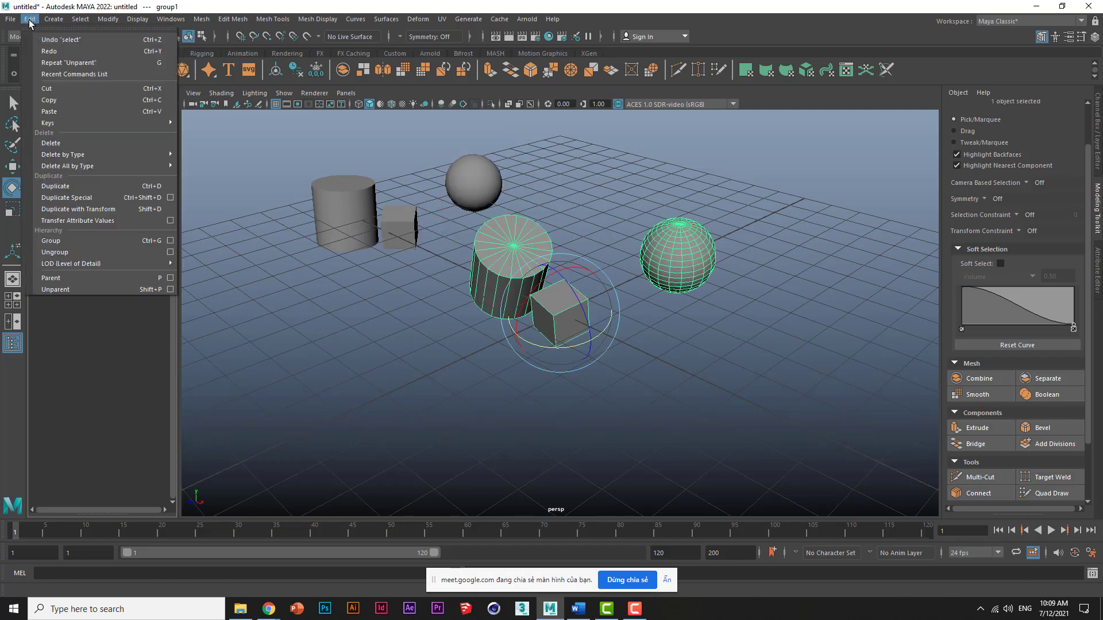
left_click(78, 251)
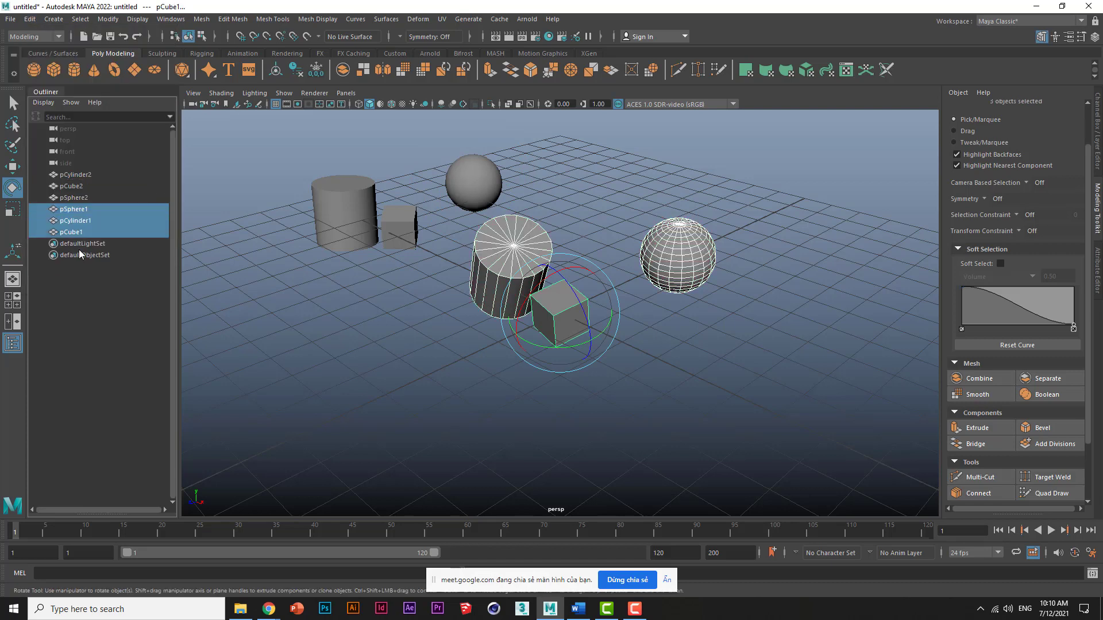
left_click(240, 277)
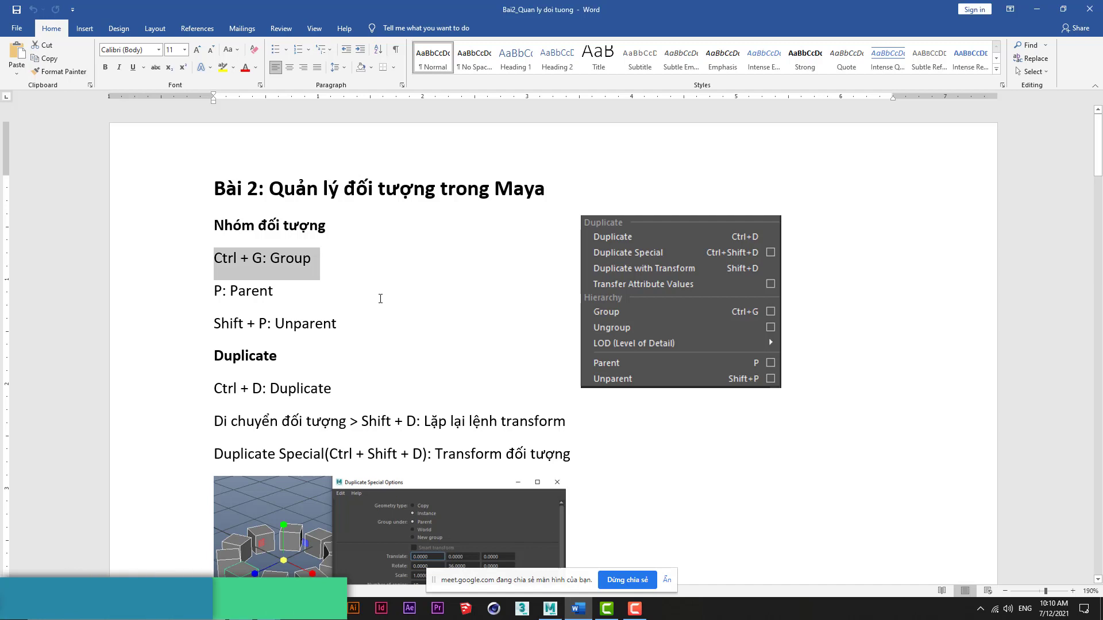
left_click(579, 608)
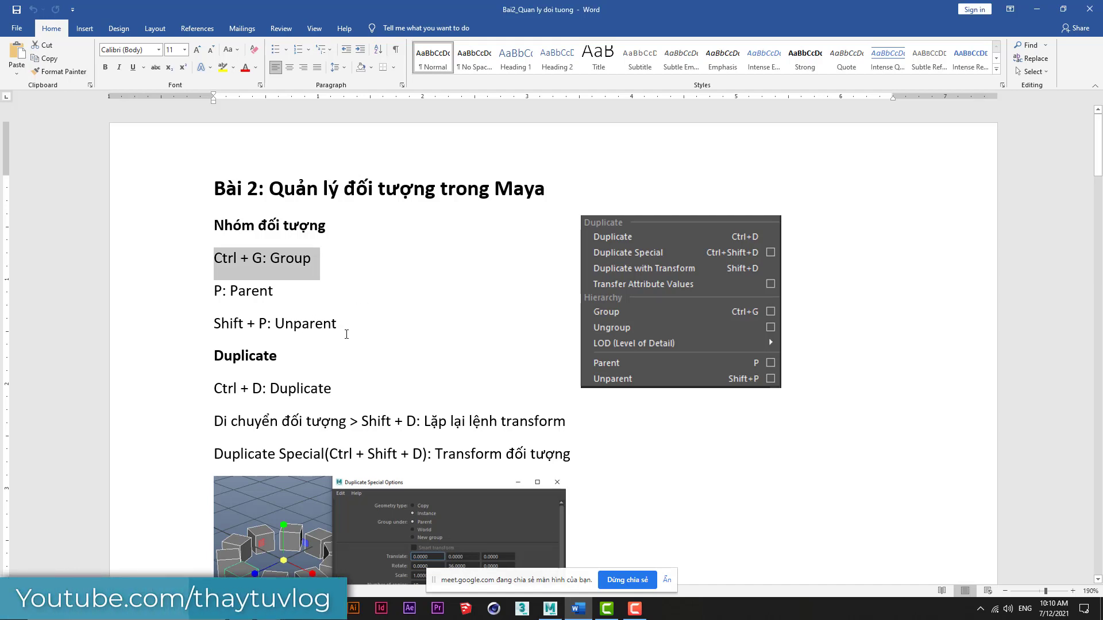
Step: Highlight the Duplicate heading and the note on repeating the last transform
scroll(346, 334, "down", 1)
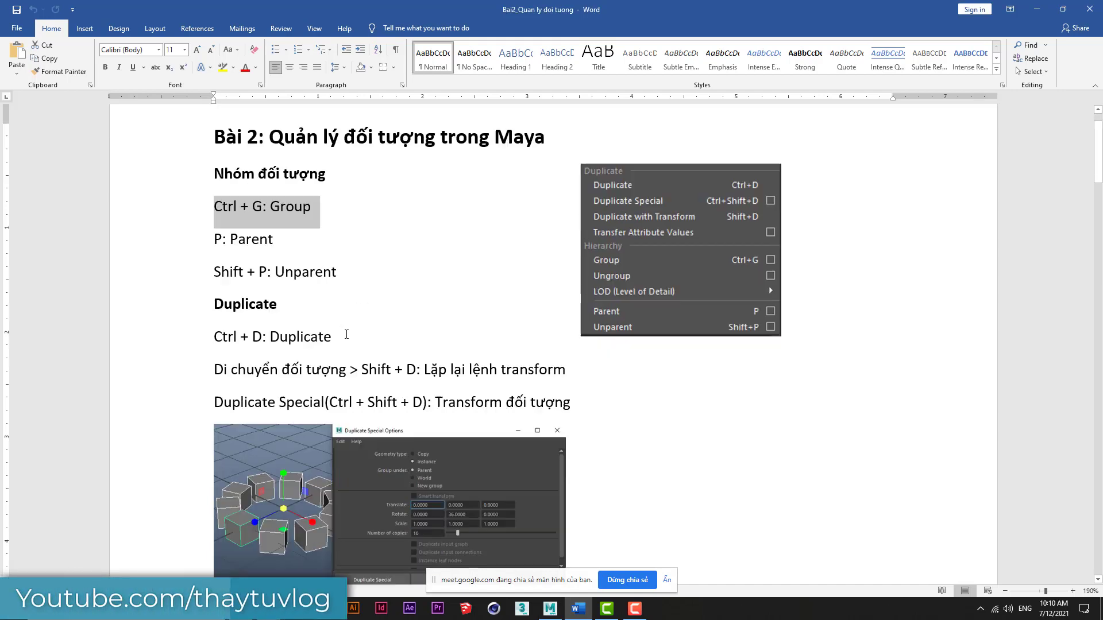
triple_click(216, 305)
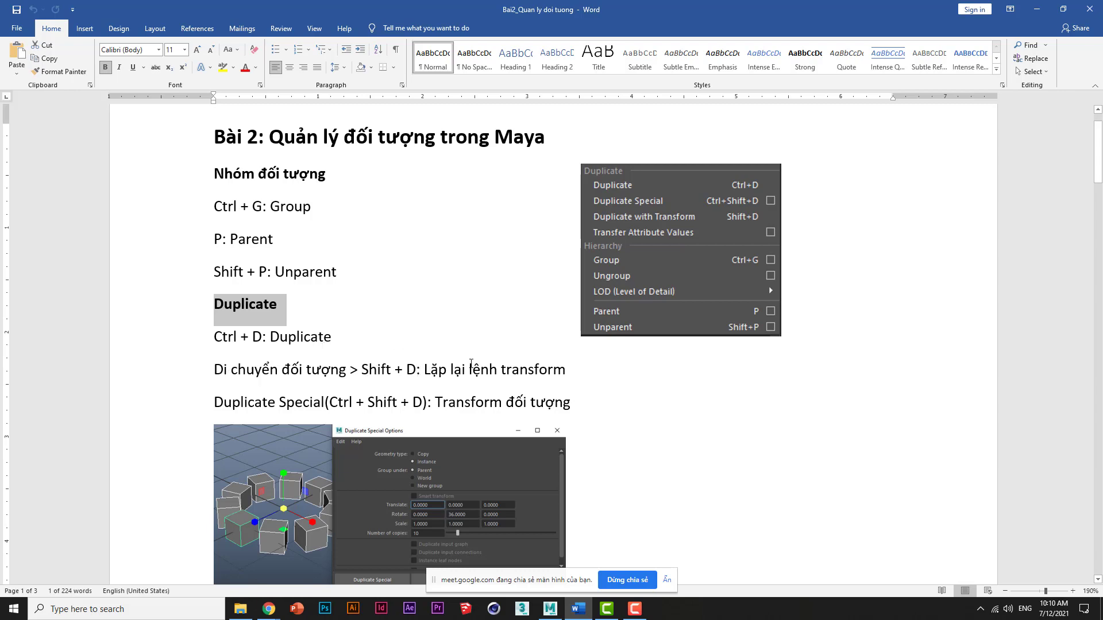
left_click_drag(362, 370, 574, 373)
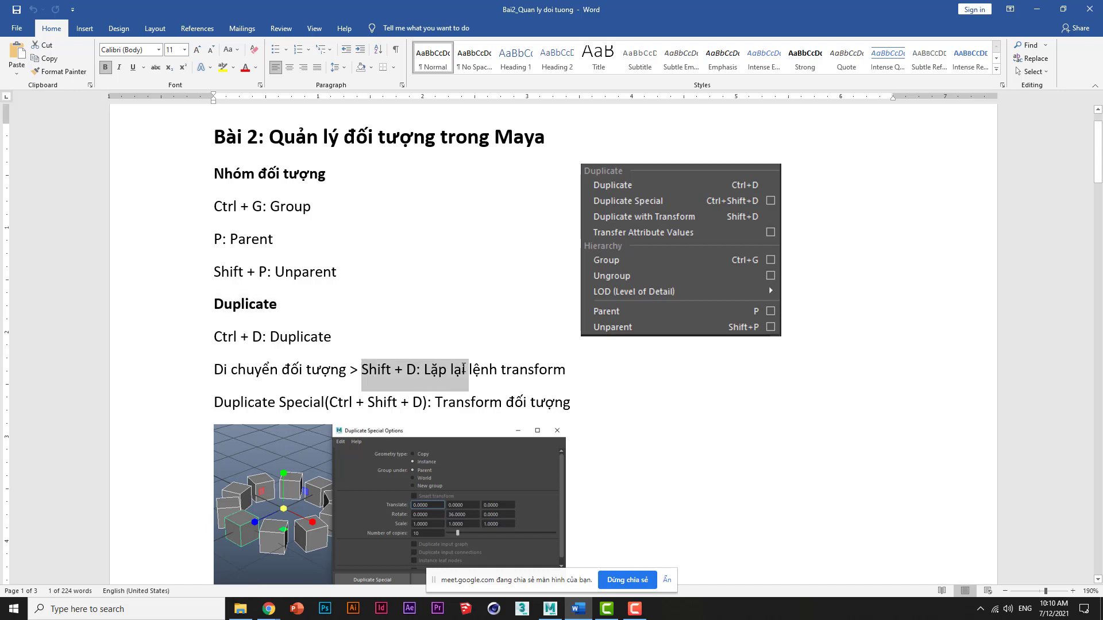
Step: Set the UniKey Vietnamese typing method to VNI
left_click(980, 609)
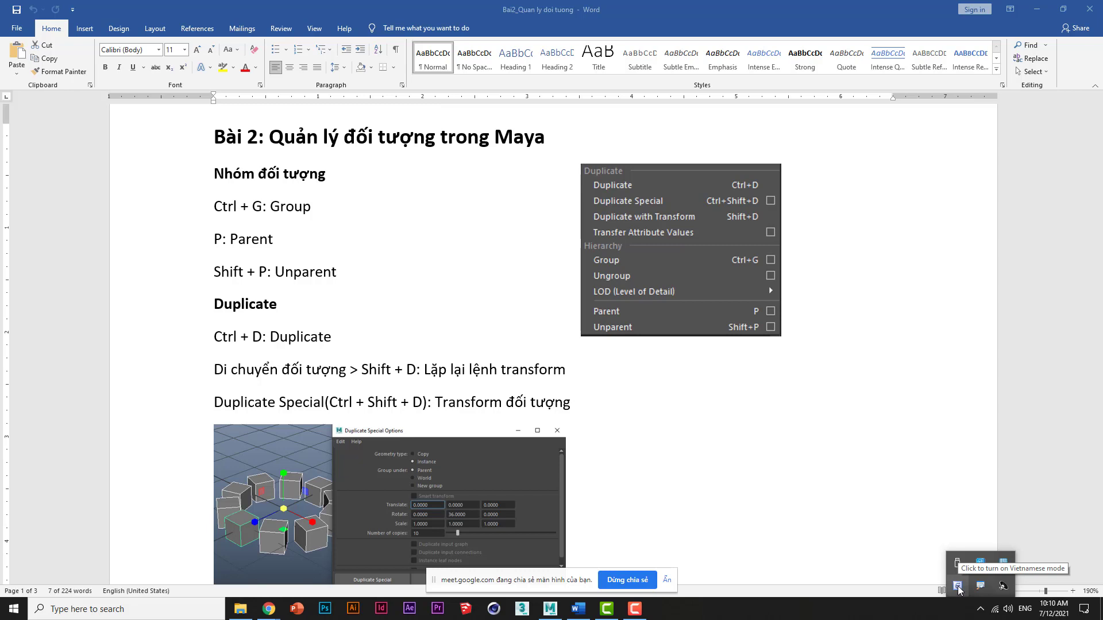
right_click(958, 588)
mouse_move(887, 494)
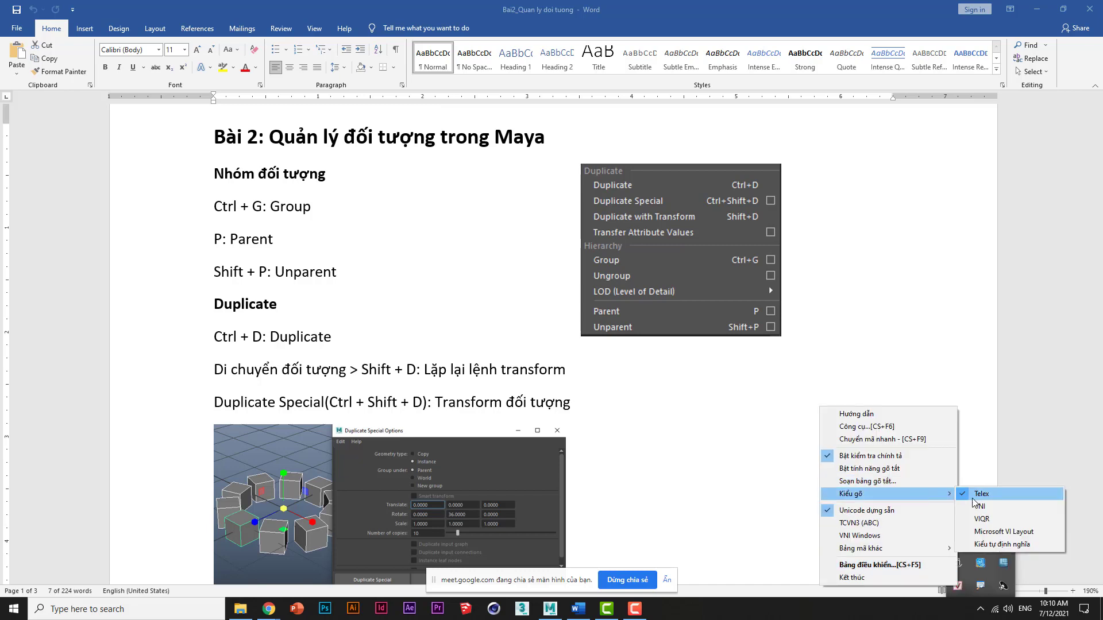
left_click(977, 507)
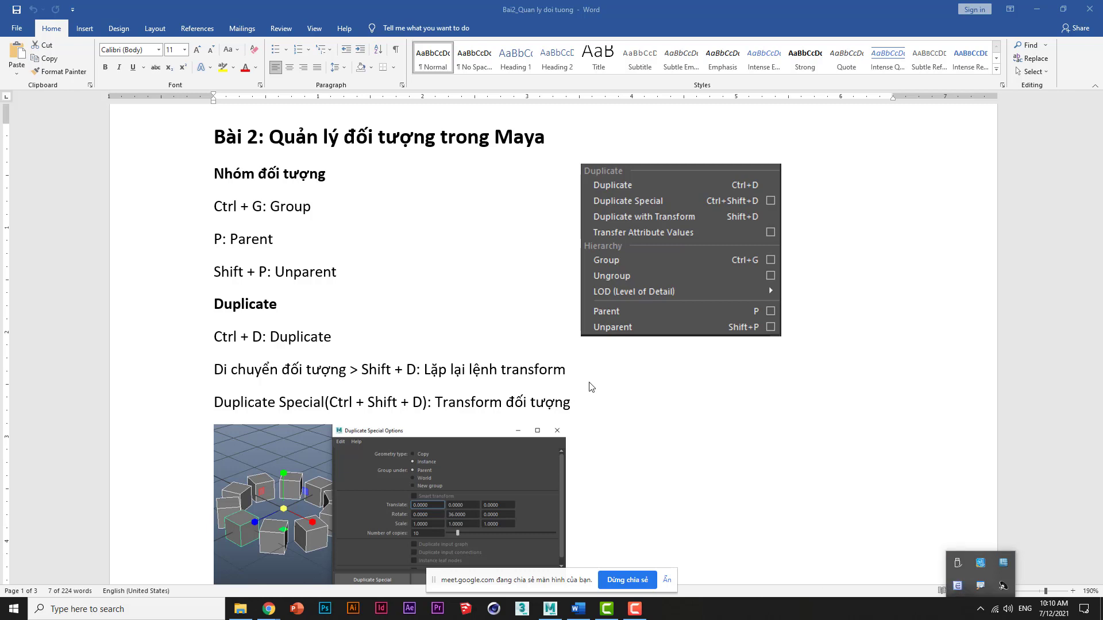
Step: Highlight the plain duplication note, then return to the Maya scene
left_click_drag(589, 386, 361, 379)
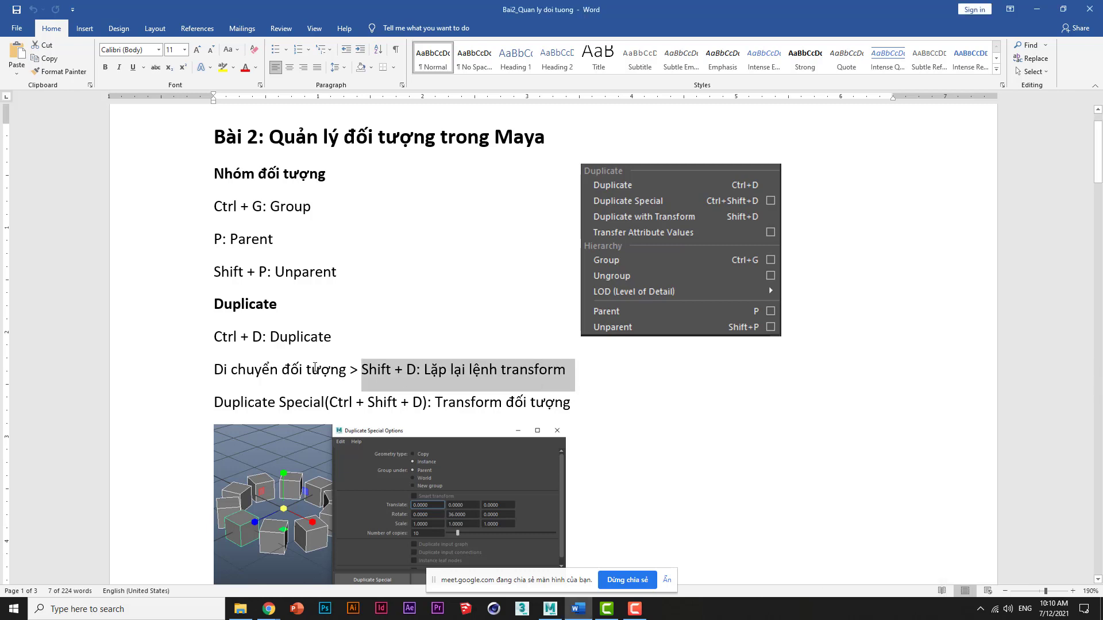
left_click(315, 368)
left_click_drag(220, 341, 339, 342)
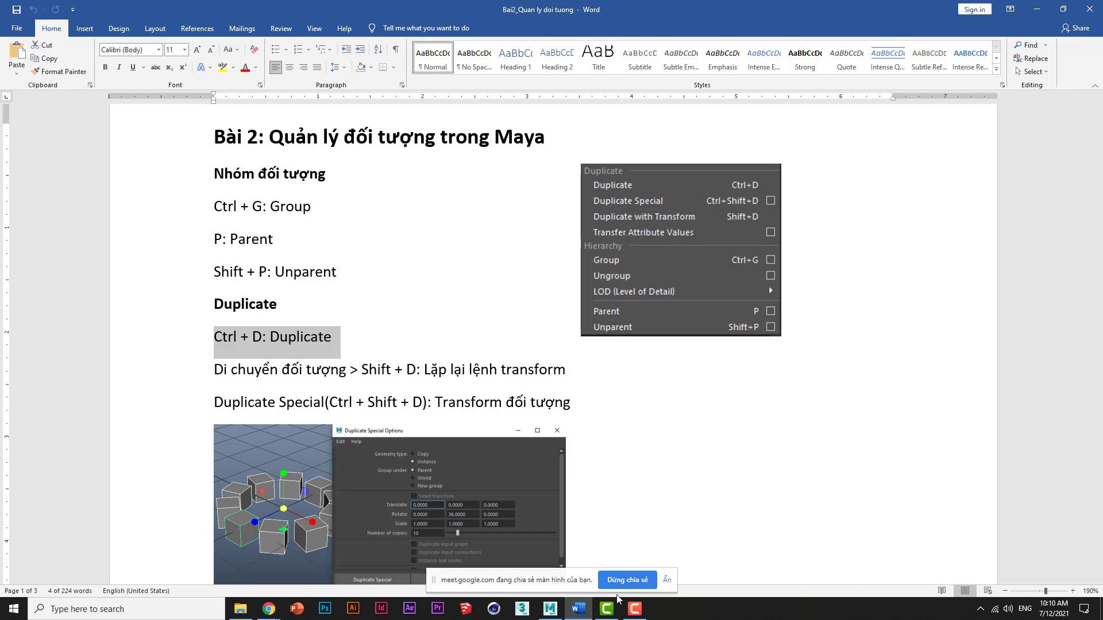
left_click(550, 609)
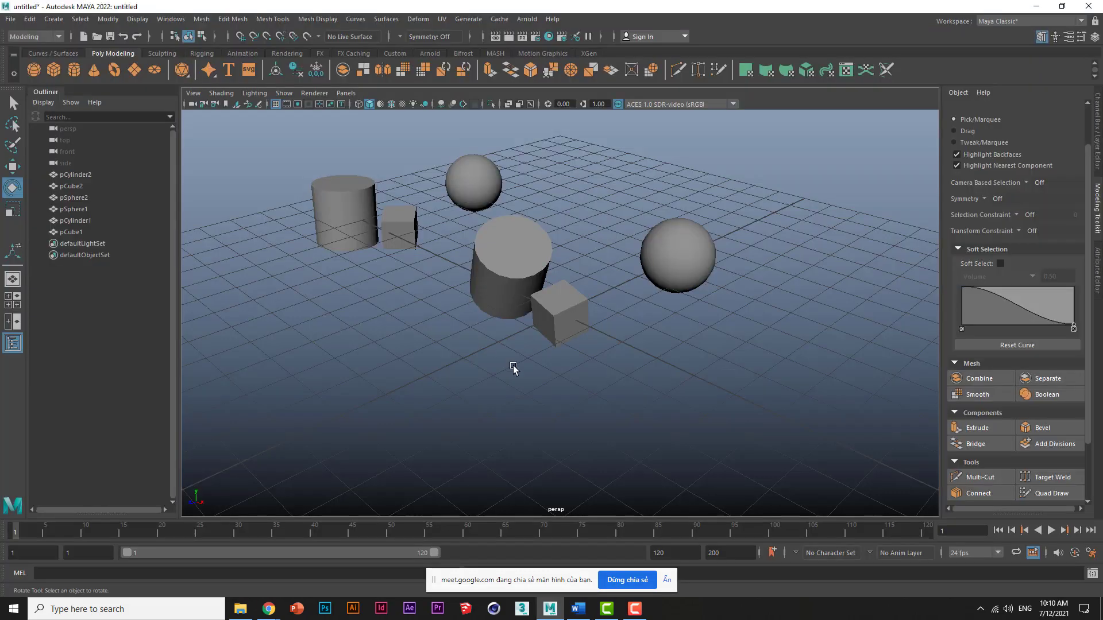
Step: Switch to the Move Tool and move the right sphere behind the big cylinder
left_click(556, 326)
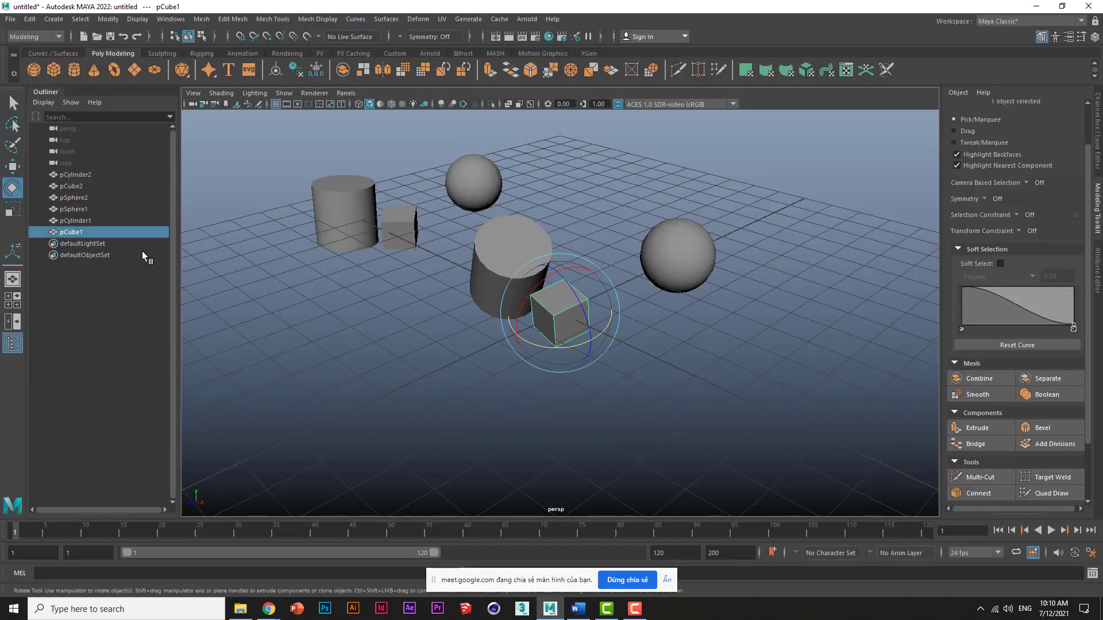
left_click(12, 168)
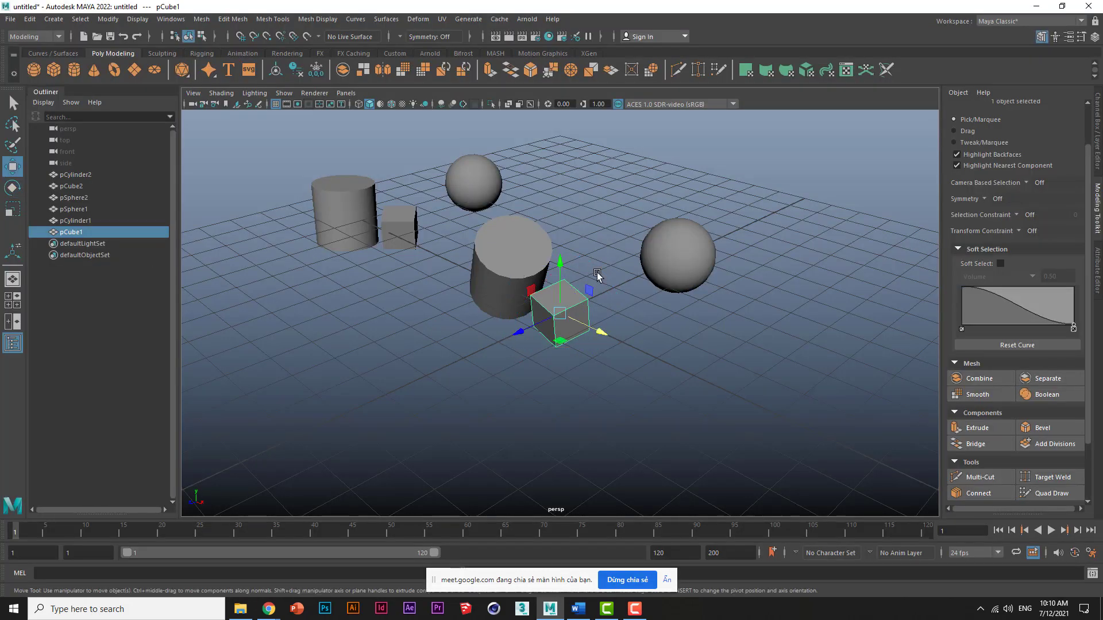
left_click(668, 269)
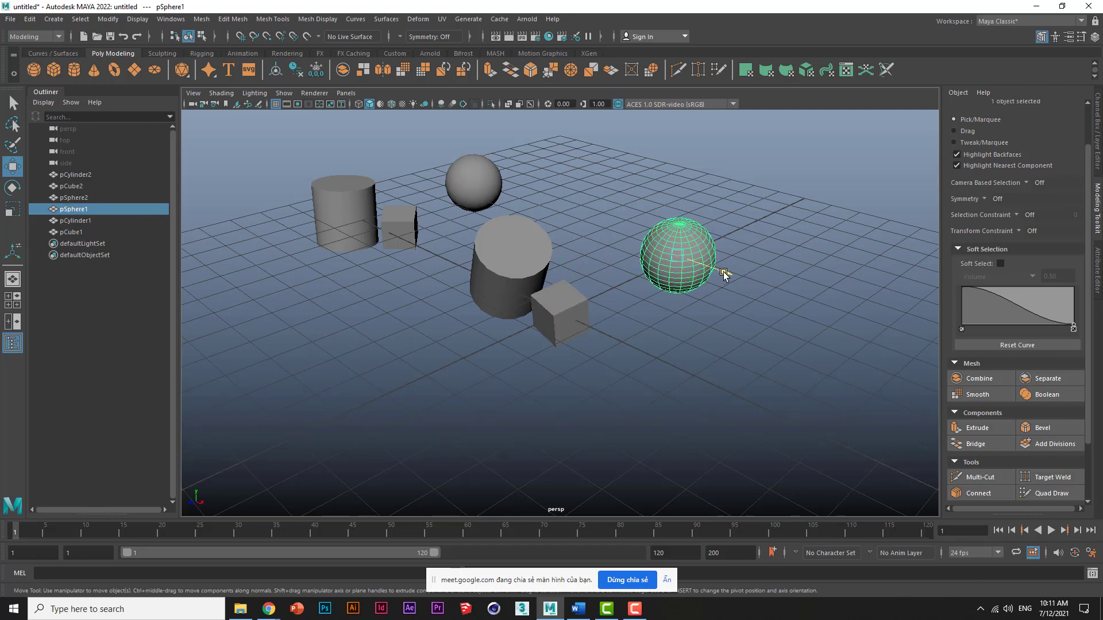
left_click_drag(725, 274, 615, 234)
Step: Duplicate the front cube and slide the copy along one axis
left_click(556, 321)
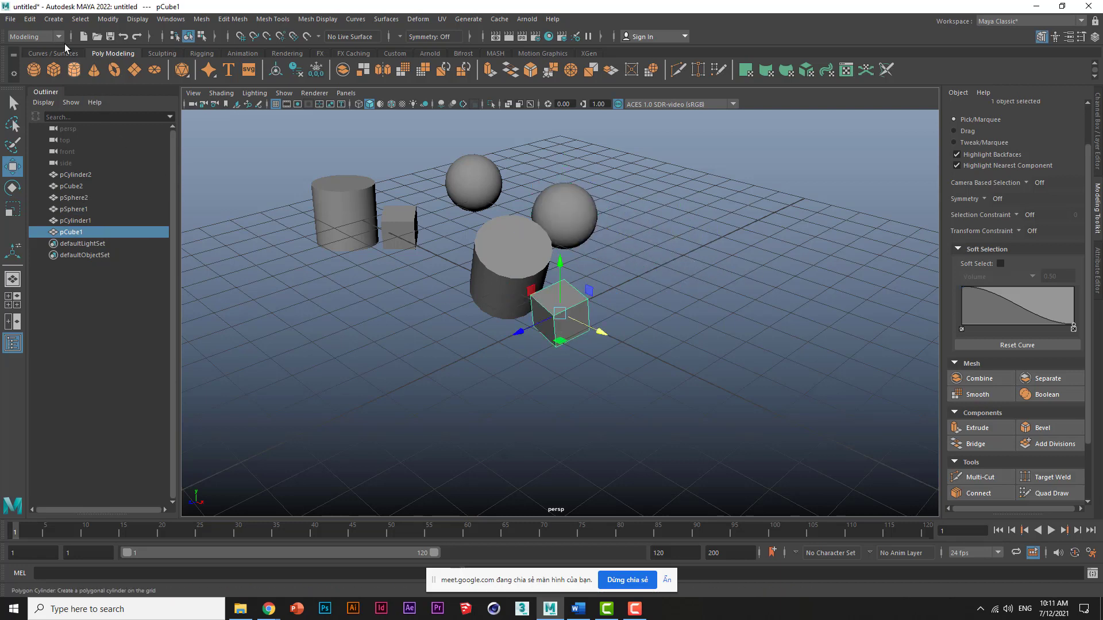
left_click(29, 19)
mouse_move(62, 154)
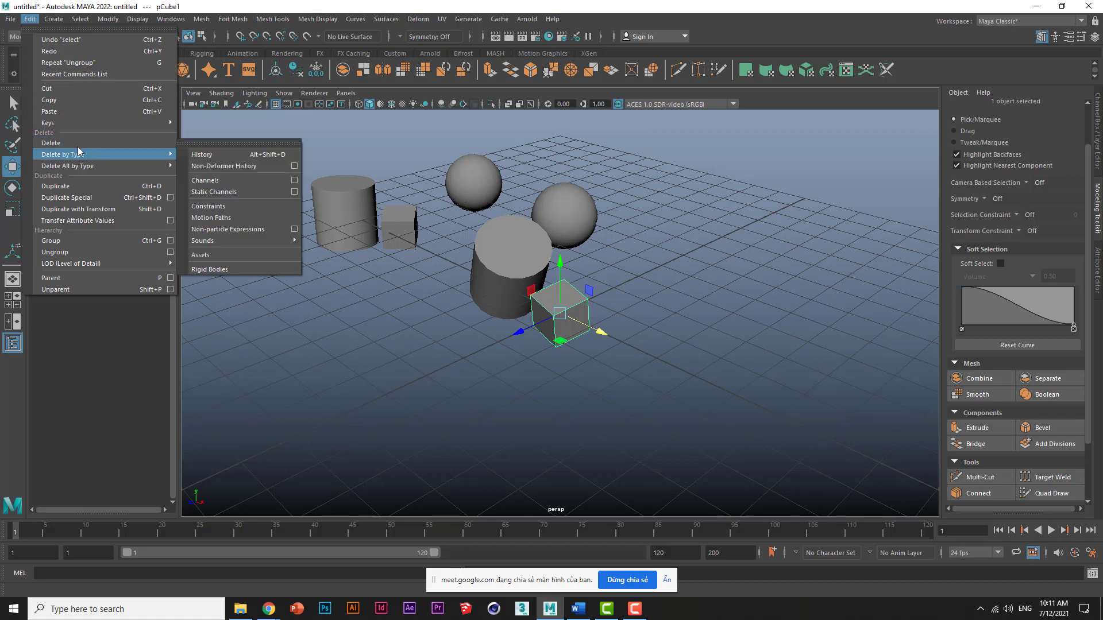
left_click(91, 185)
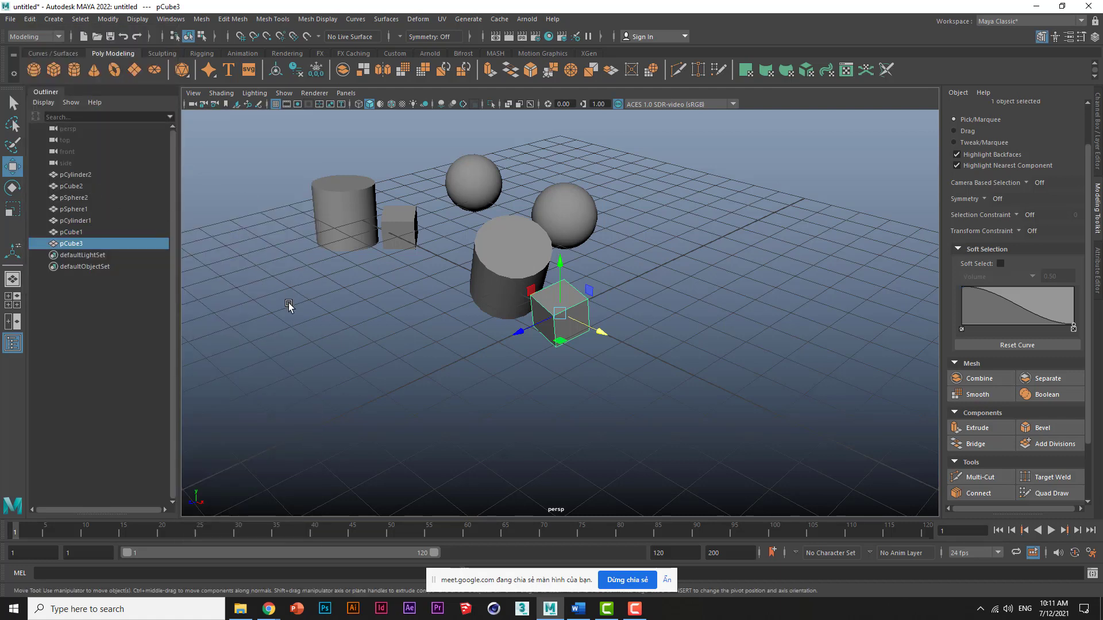
left_click_drag(522, 333, 594, 308)
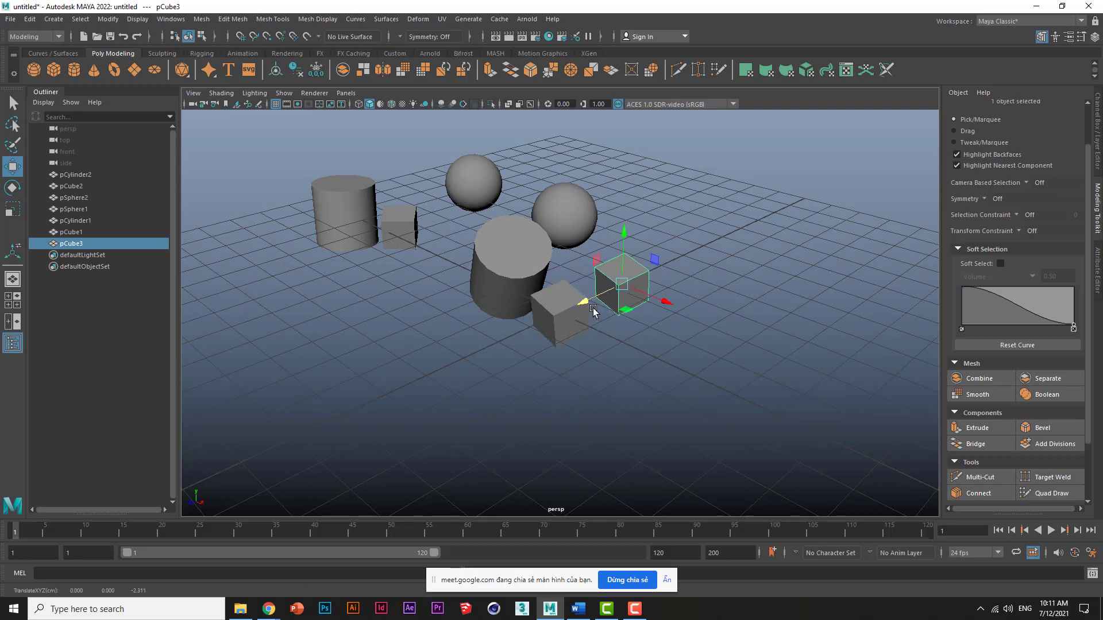
Step: Extend an evenly spaced row of cubes with Duplicate with Transform and Shift+D
left_click(31, 21)
mouse_move(64, 154)
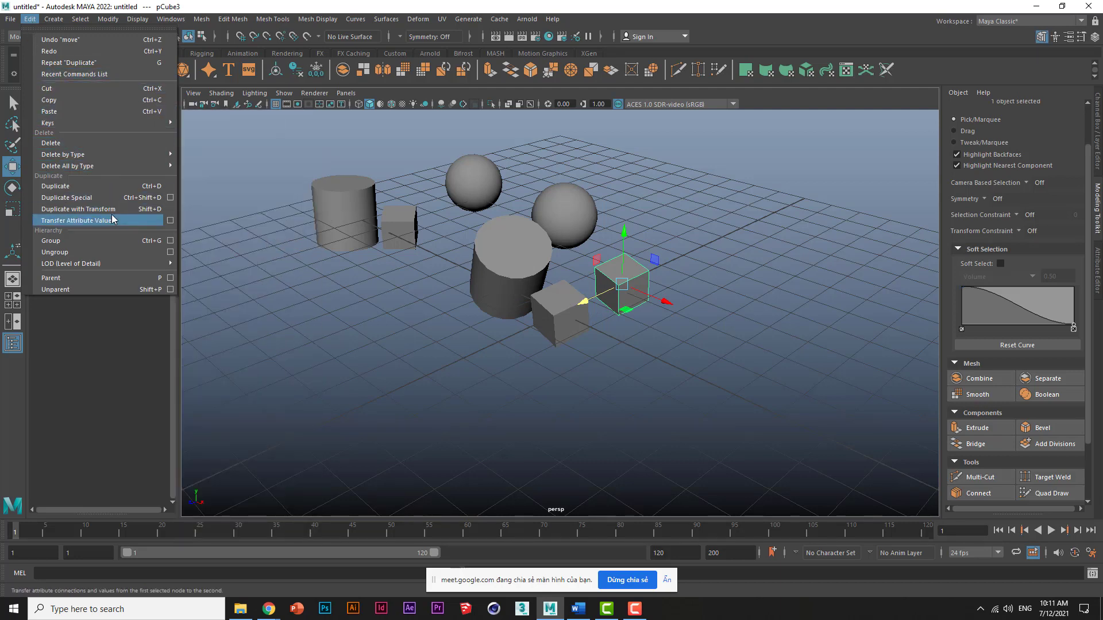
left_click(147, 211)
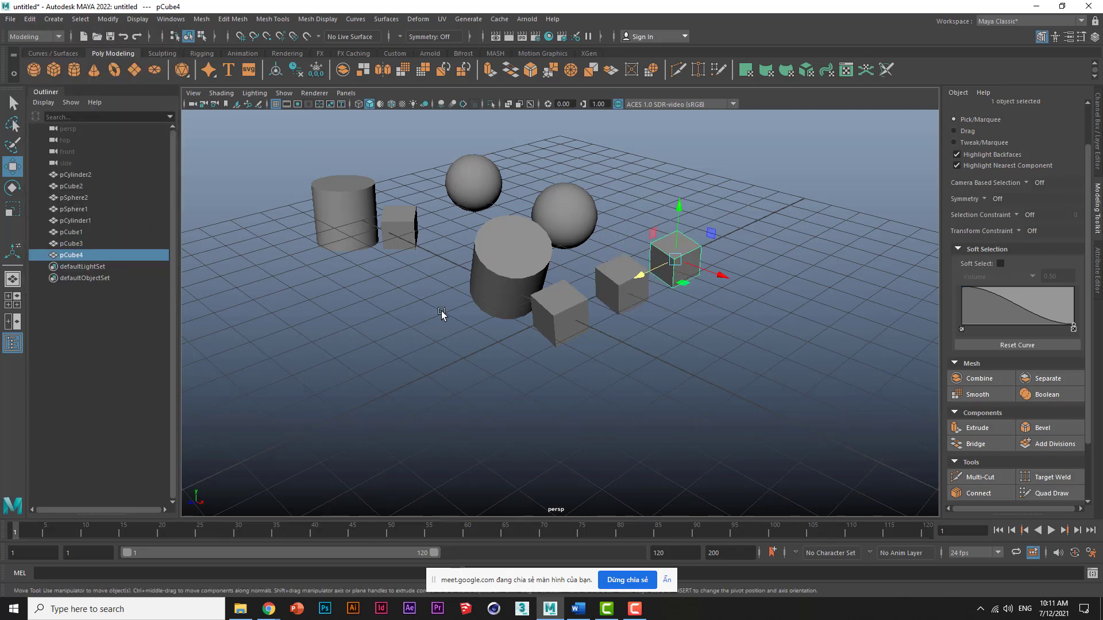
key("shift+d")
key("shift+d")
key("shift+d")
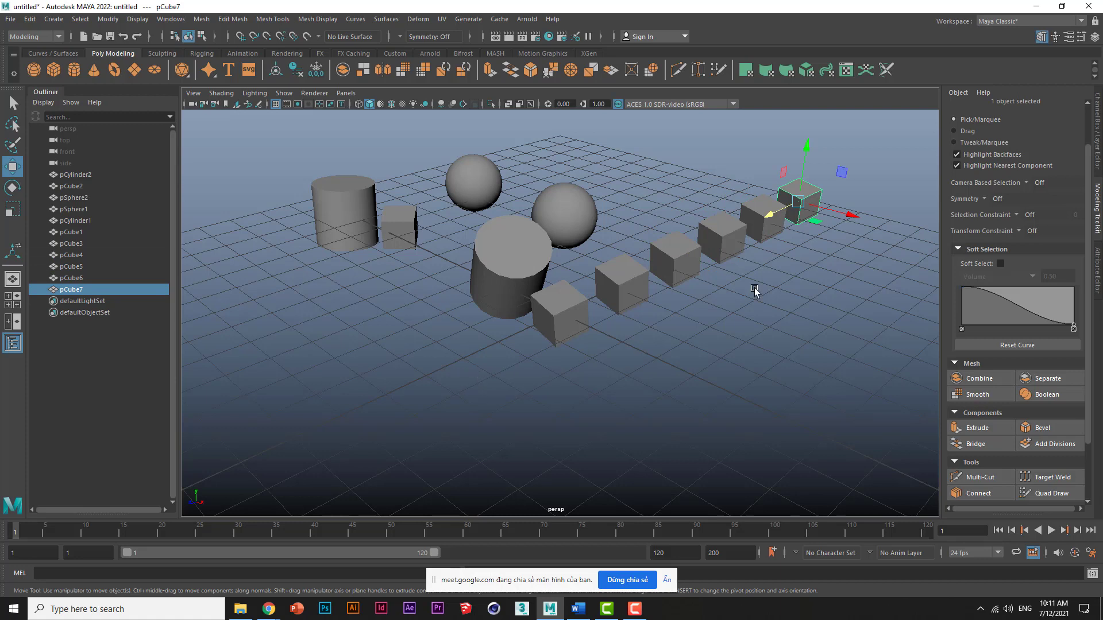
left_click(509, 274)
Step: Move the small cube to the lower right, then shift its pivot out along X
left_click(401, 240)
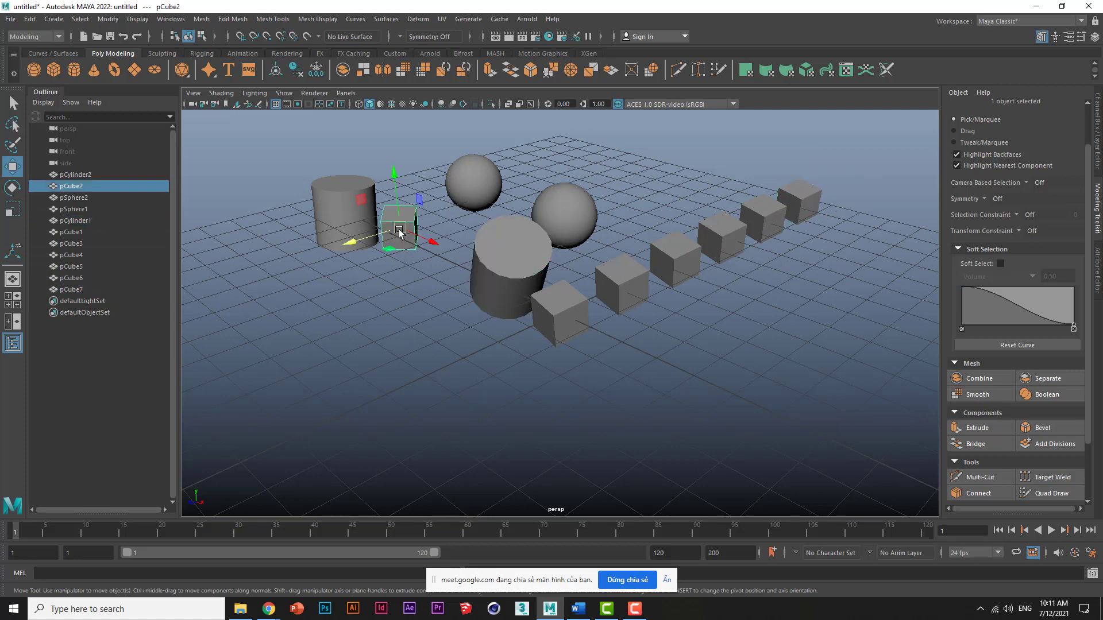
left_click_drag(399, 229, 715, 382)
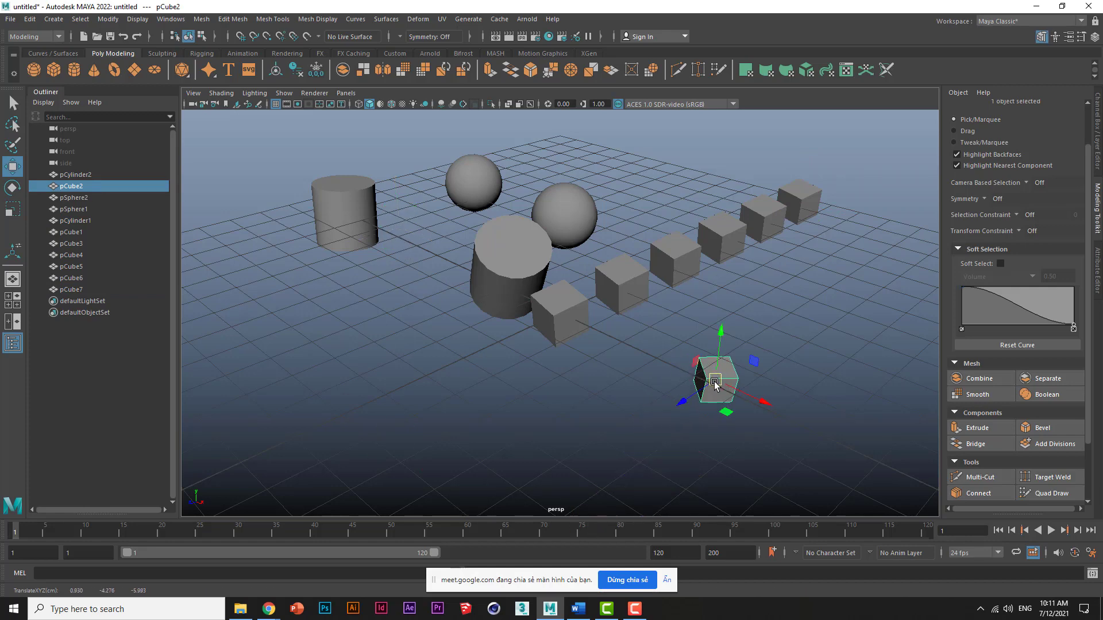
middle_click_drag(621, 394, 483, 337, "alt")
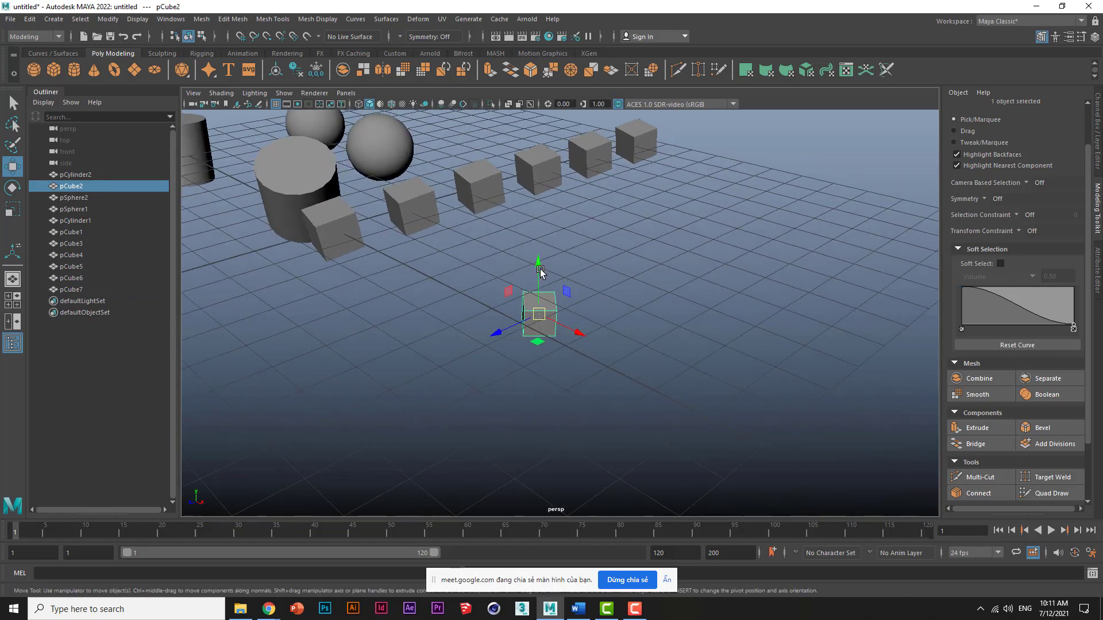
left_click_drag(540, 270, 539, 253)
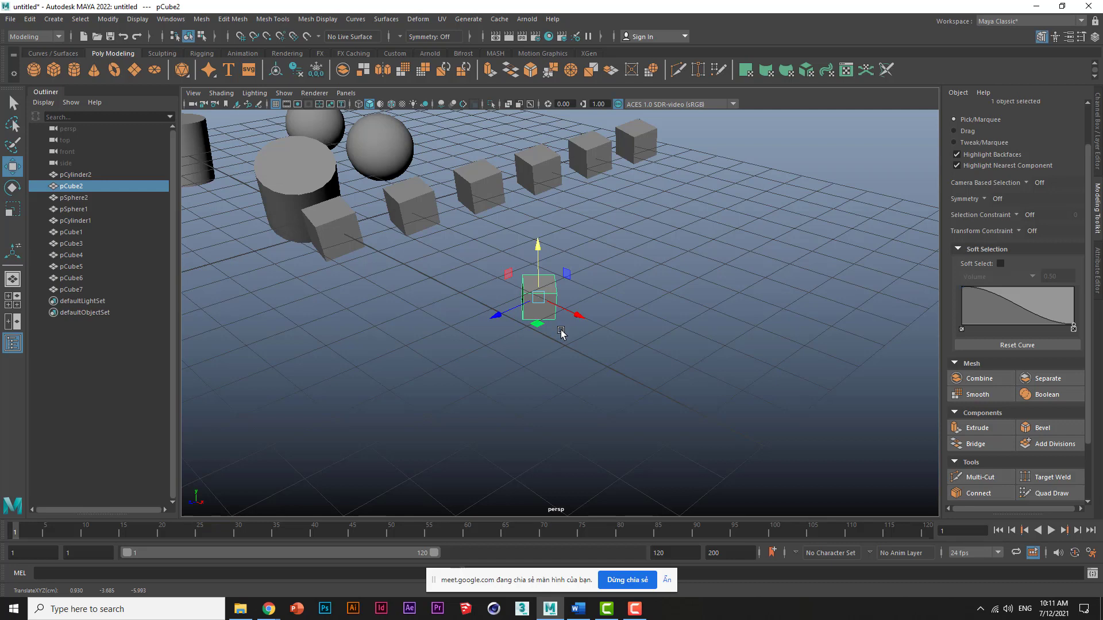
key("d")
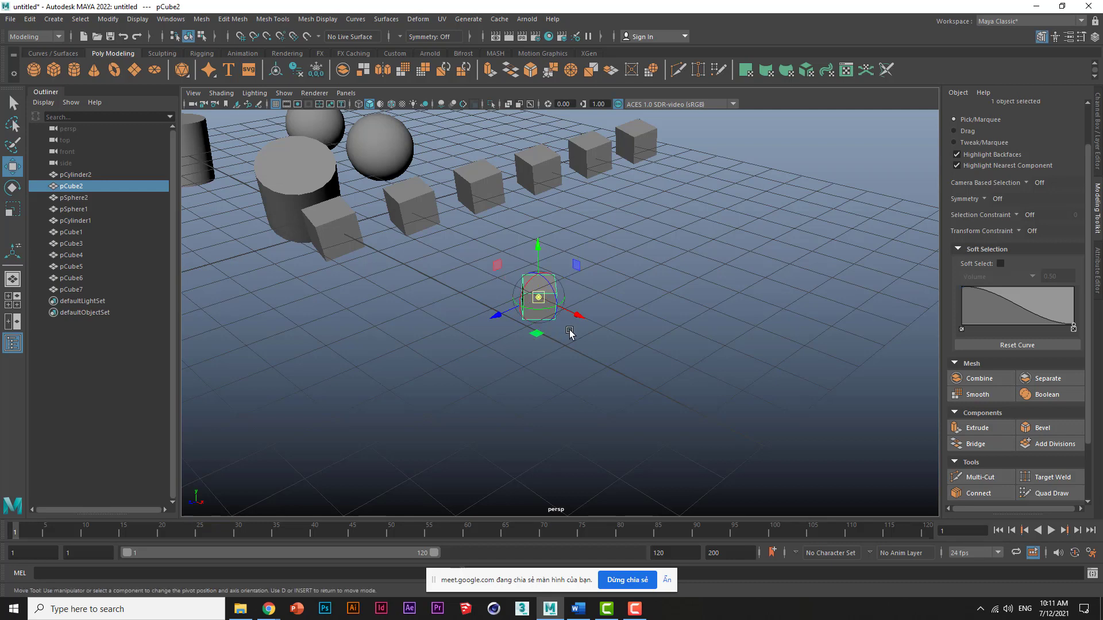
left_click_drag(577, 316, 658, 357)
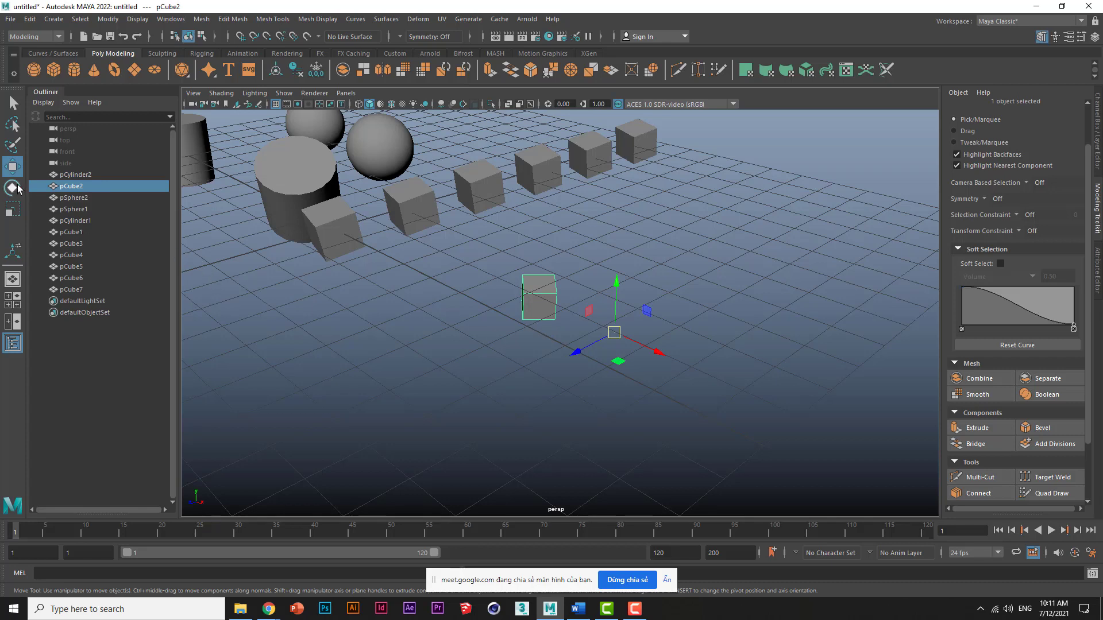
Step: Duplicate the small cube and rotate the copy around the offset pivot
left_click(29, 19)
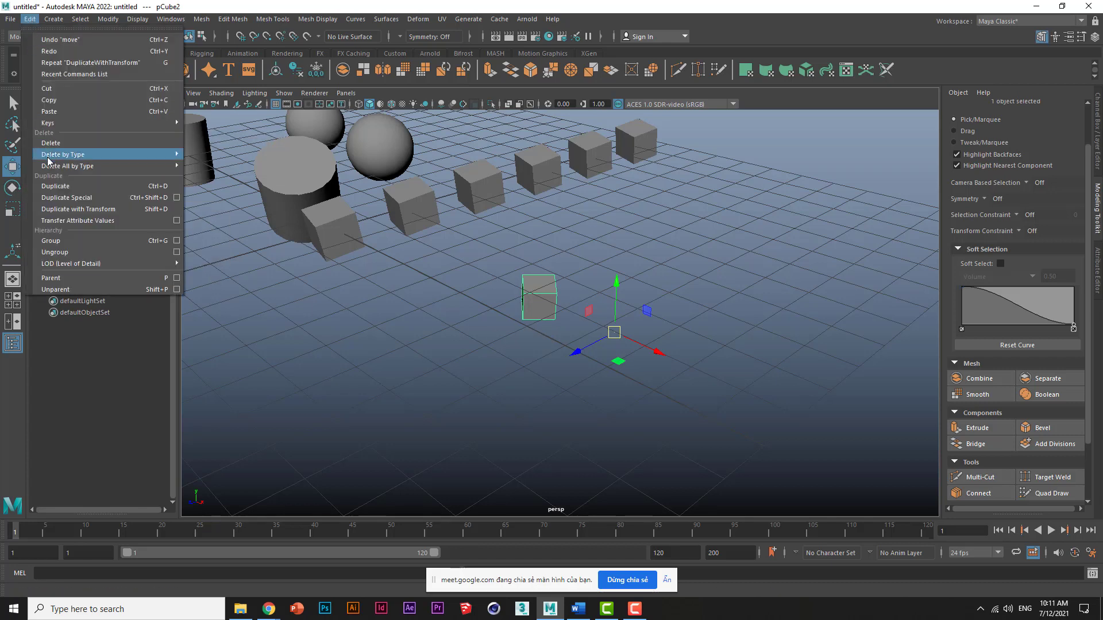
left_click(55, 185)
key("e")
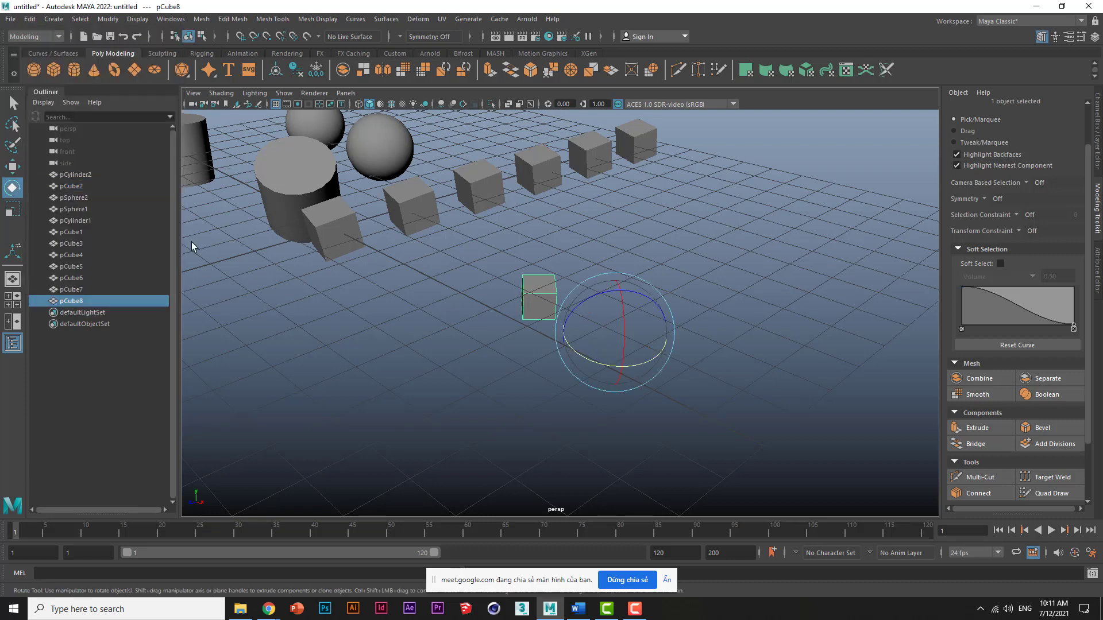
left_click_drag(581, 362, 617, 377)
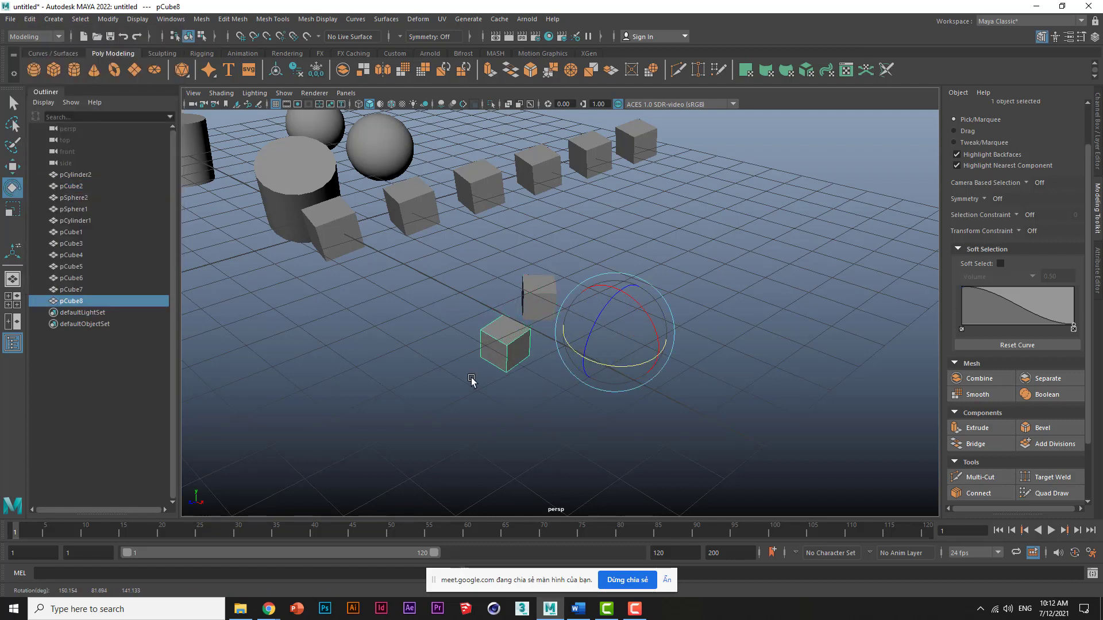
Step: Repeat the rotated duplicate with Shift+D to complete the ring, then add a polygon cylinder
key("shift+d")
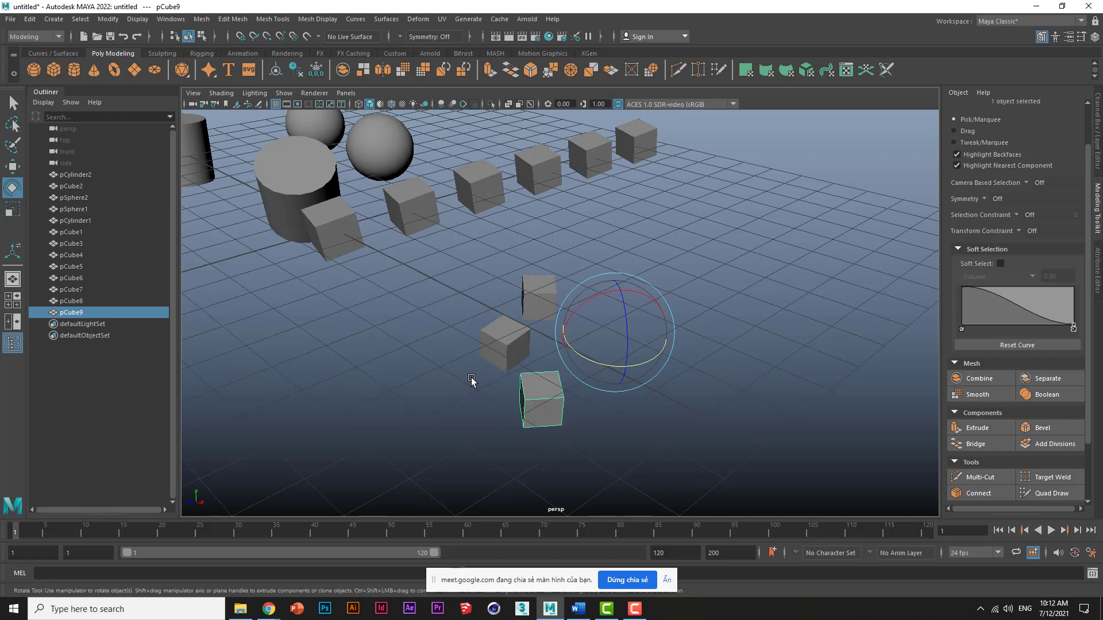
key("shift+d")
key("shift+d")
key("shift+d")
key("shift+d")
key("shift+d")
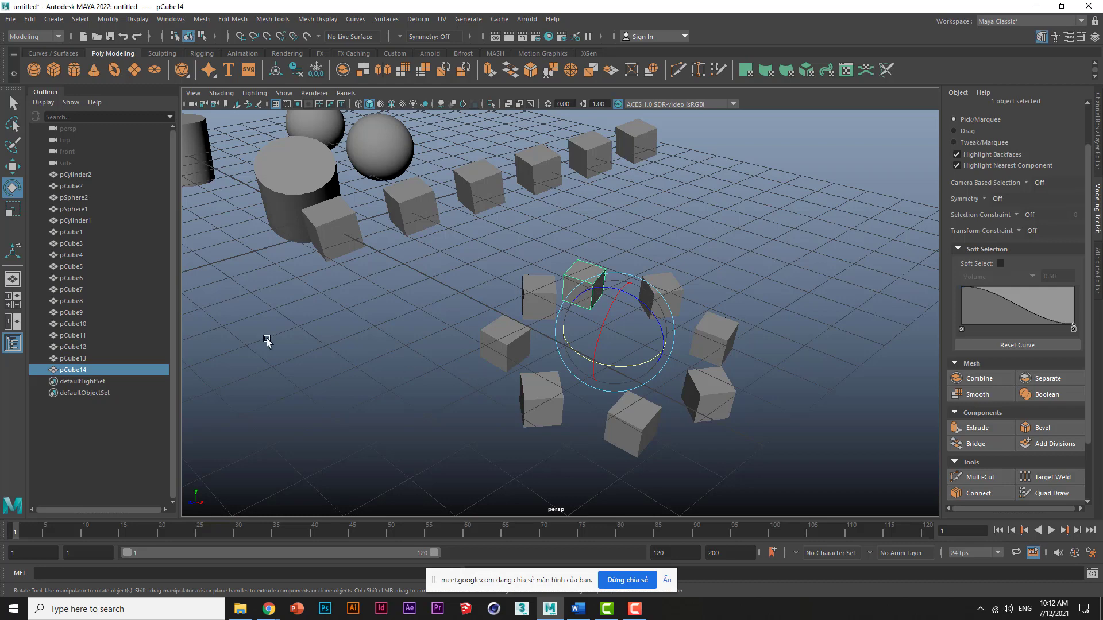
mouse_move(344, 308)
middle_mouse_down("alt")
mouse_move(494, 310)
mouse_move(504, 301)
middle_mouse_up("alt")
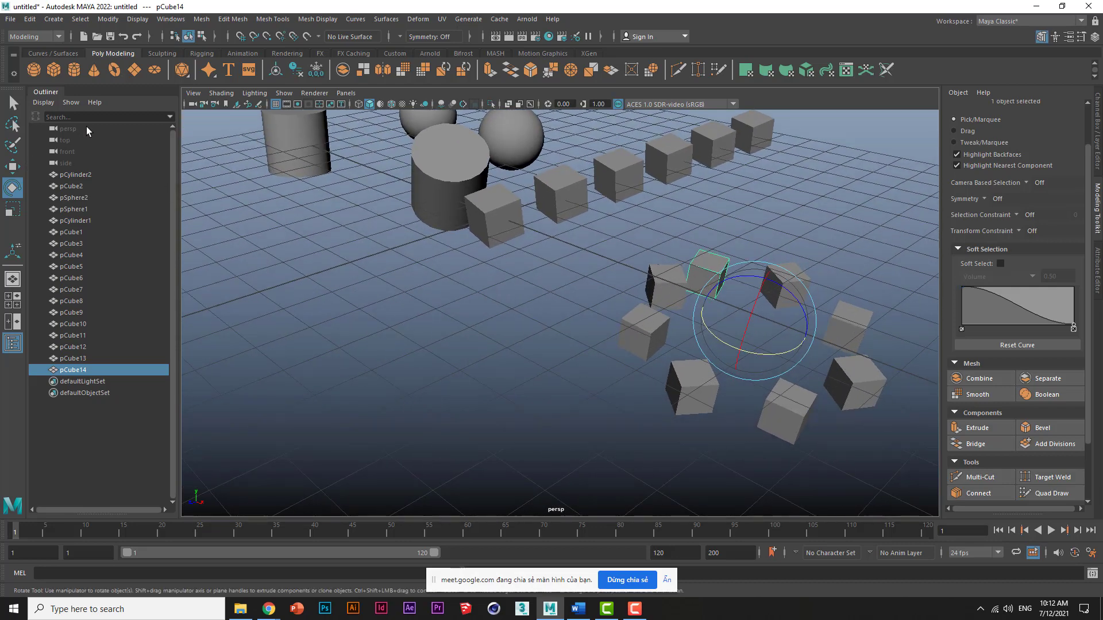
left_click(67, 71)
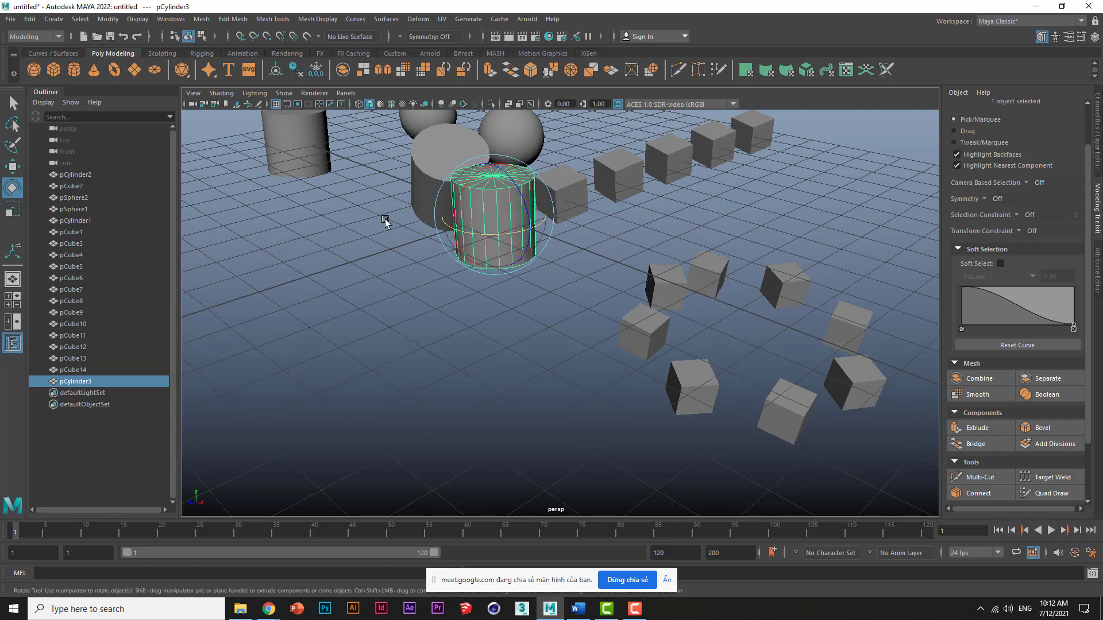
Step: Move the new cylinder to the left and duplicate it
left_click(13, 167)
left_click_drag(447, 234, 291, 281)
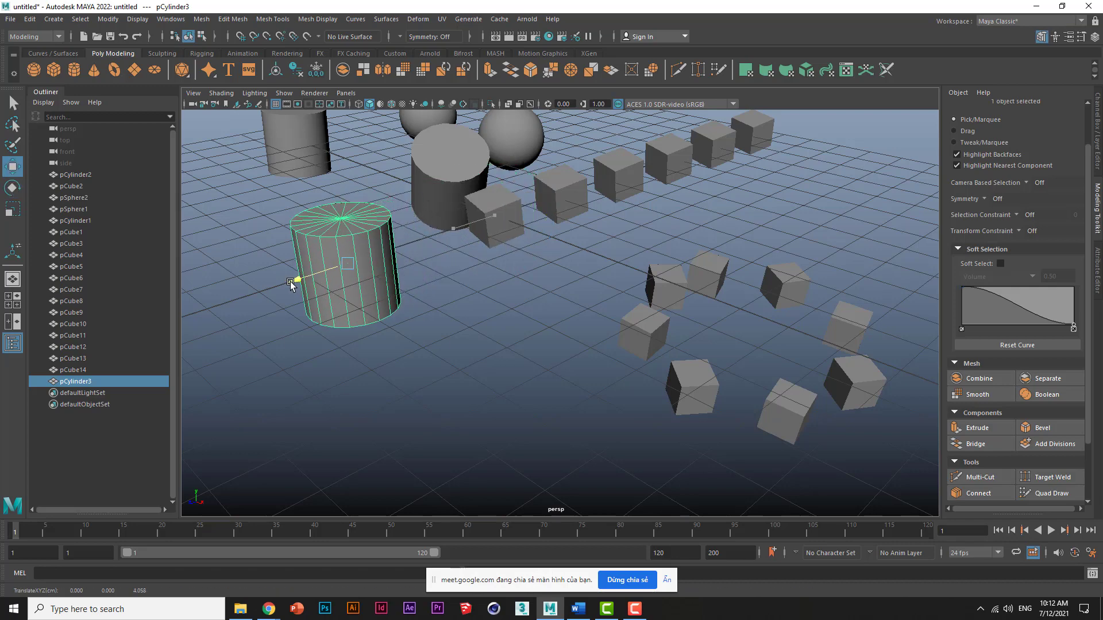
middle_click_drag(377, 281, 482, 311, "alt")
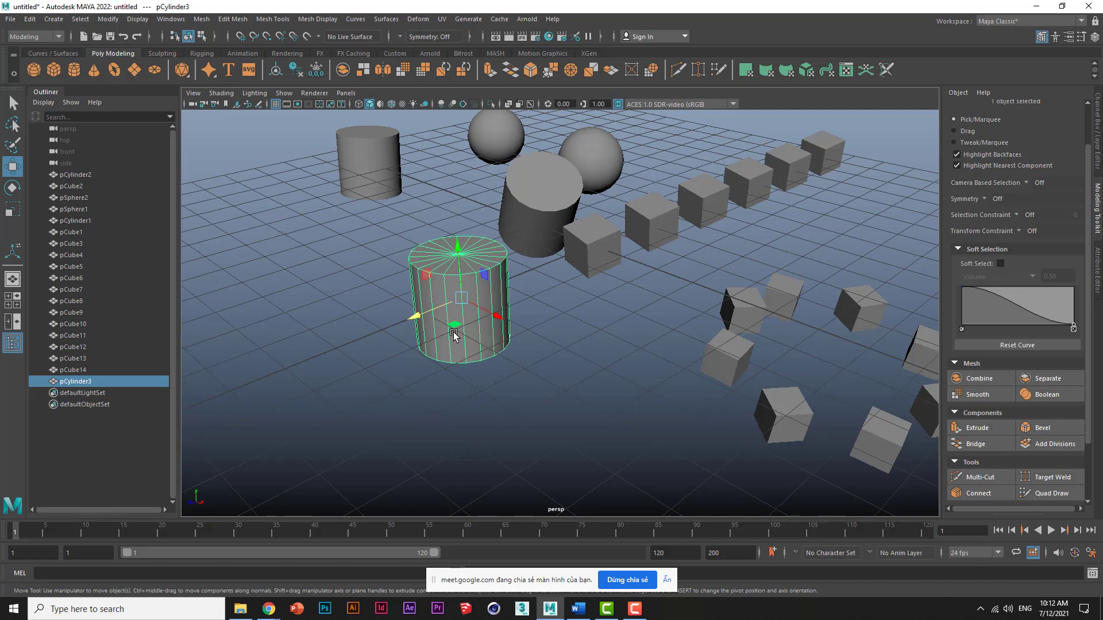
key("ctrl+d")
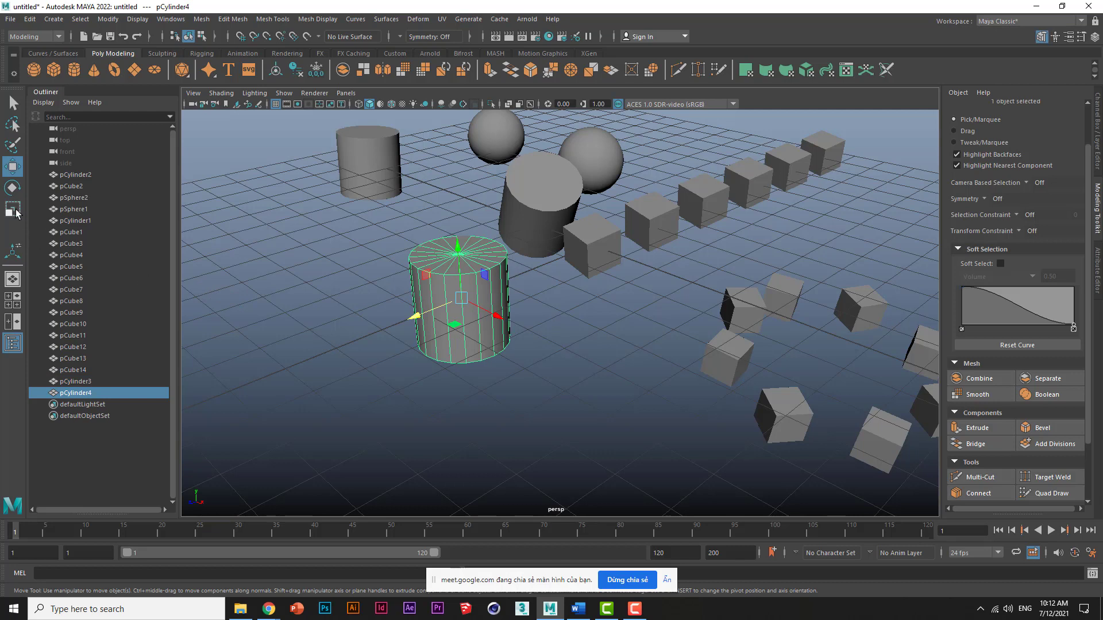
Step: Stretch the copy along Z, repeat for longer copies, and select all four cylinders
left_click(15, 211)
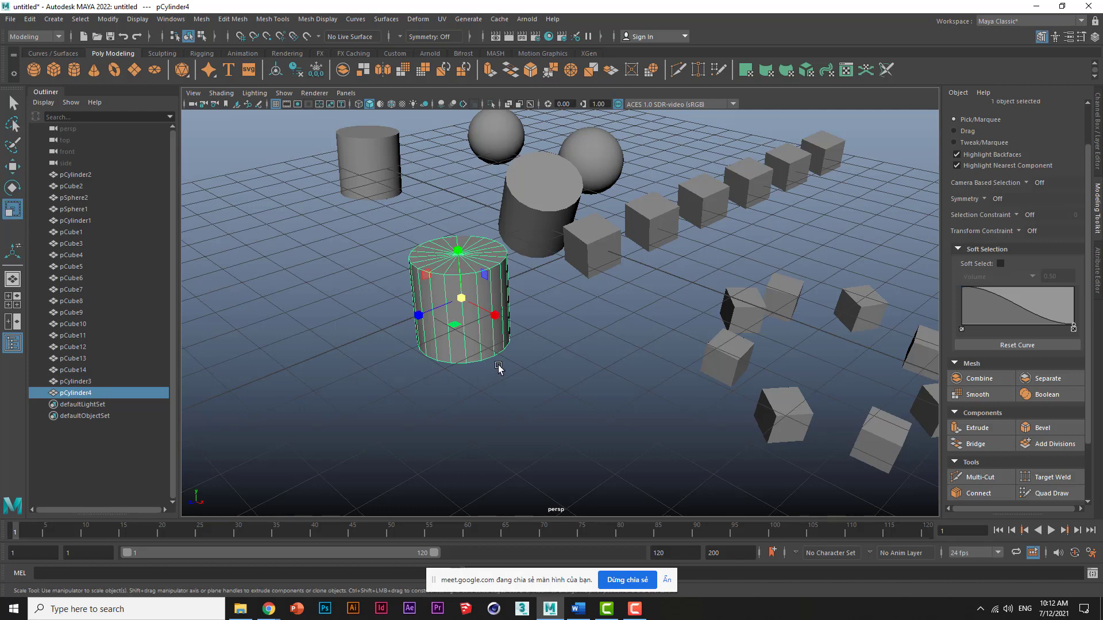
left_click_drag(418, 319, 392, 330)
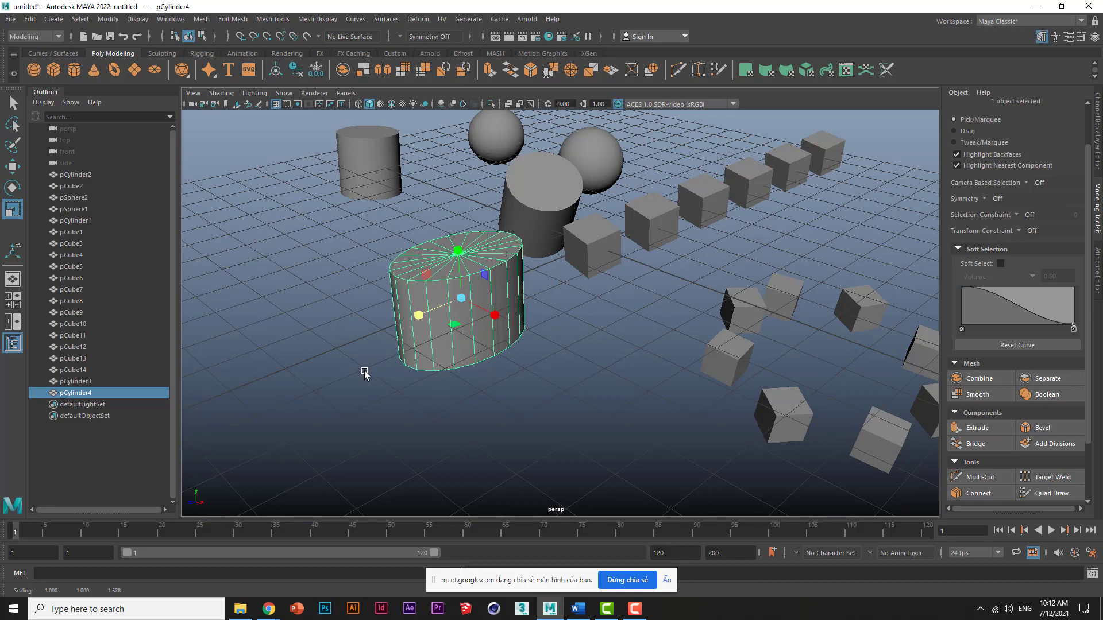
key("shift+d")
key("shift+d")
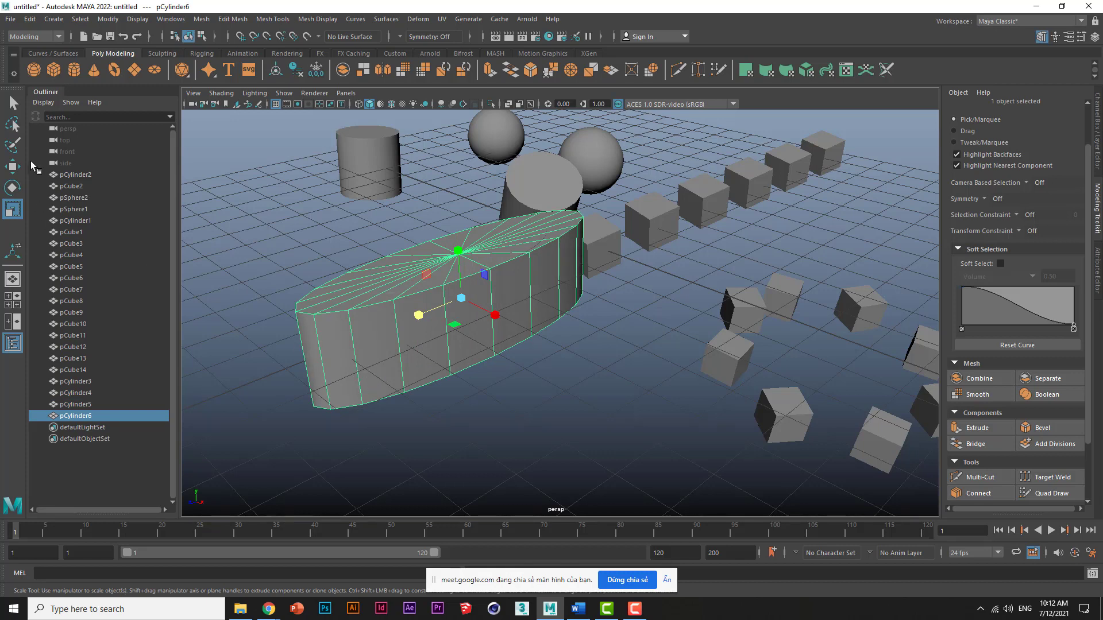
left_click(12, 166)
left_click_drag(313, 252, 472, 374)
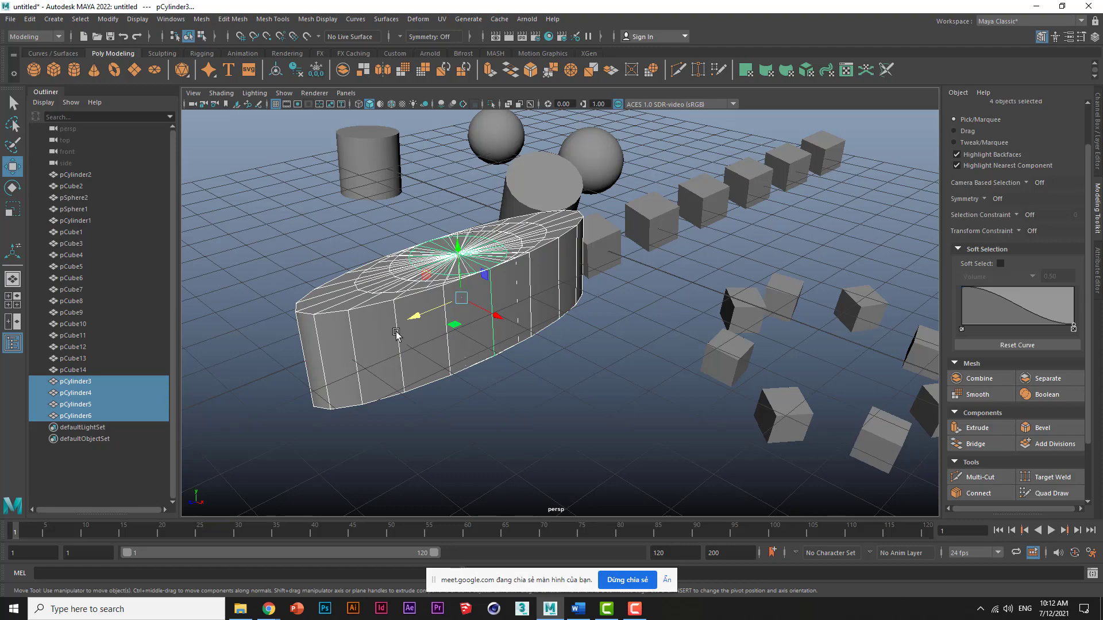
mouse_move(397, 335)
left_mouse_down("alt")
mouse_move(584, 353)
mouse_move(508, 323)
mouse_move(508, 264)
left_mouse_up("alt")
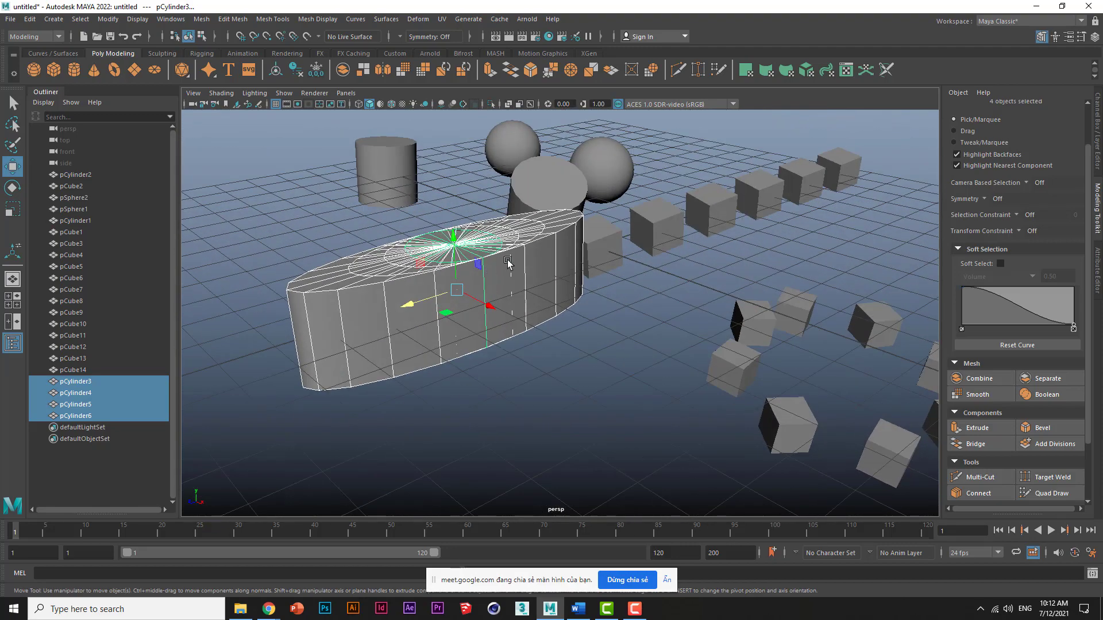
Step: Turn on X-Ray shading and deselect the cylinders
left_click(509, 105)
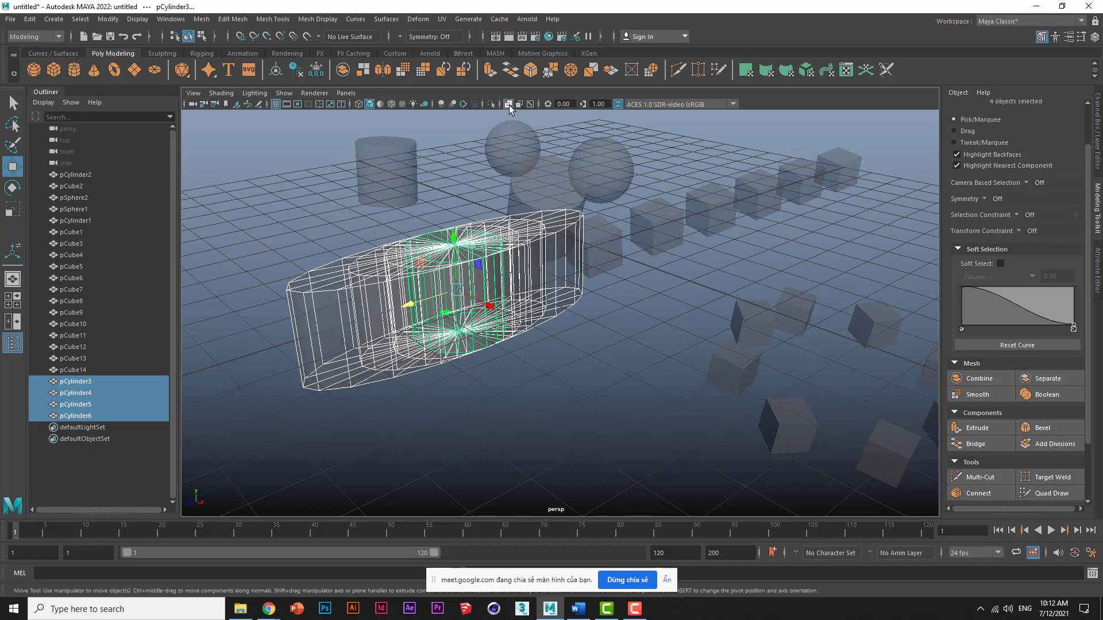
left_click(547, 361)
left_click_drag(498, 367, 519, 359, "alt")
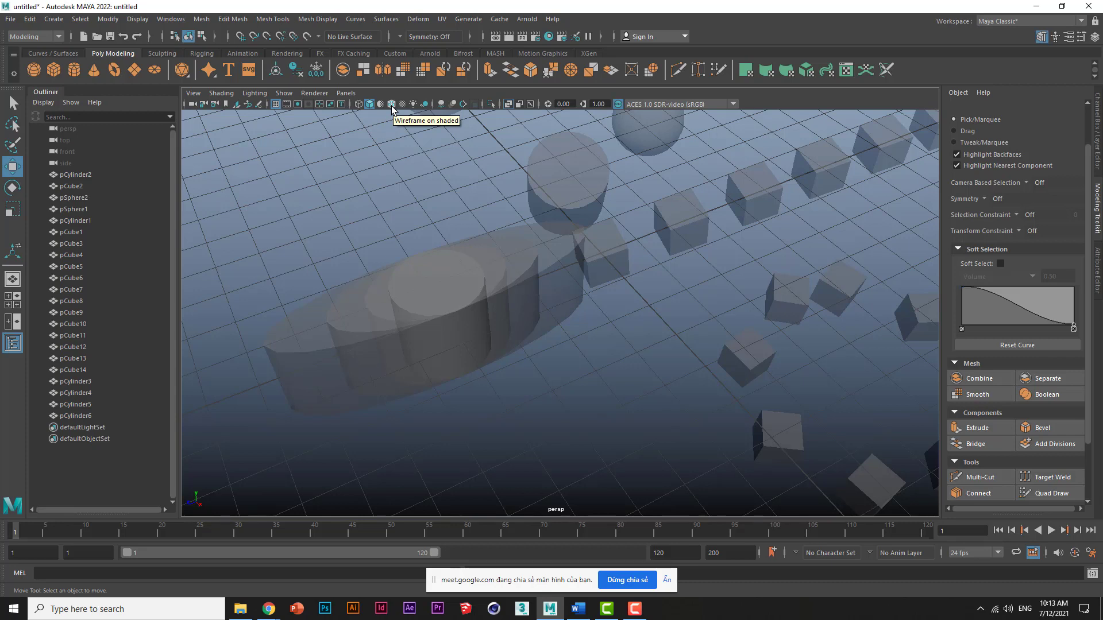
Step: Switch to Wireframe on Shaded and frame all objects in view
left_click(392, 107)
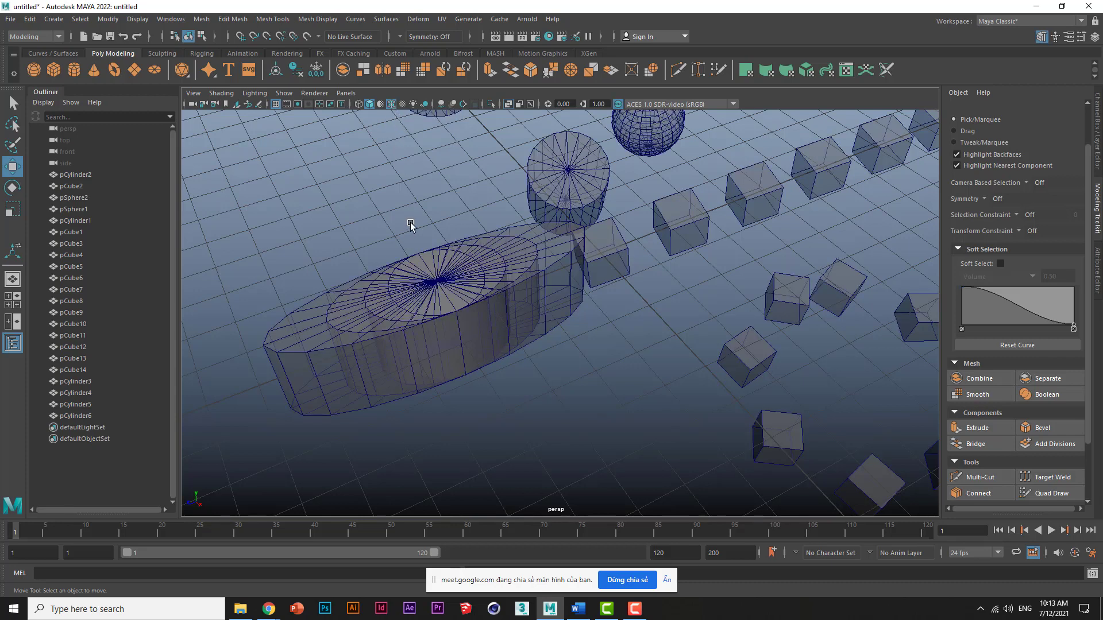
key("a")
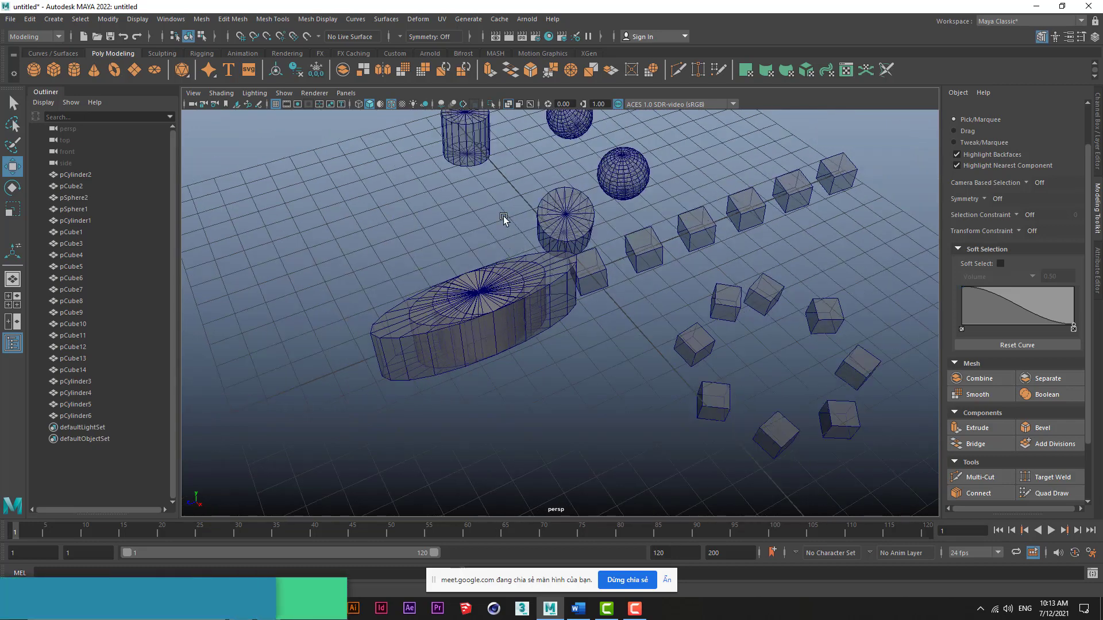
left_click(509, 104)
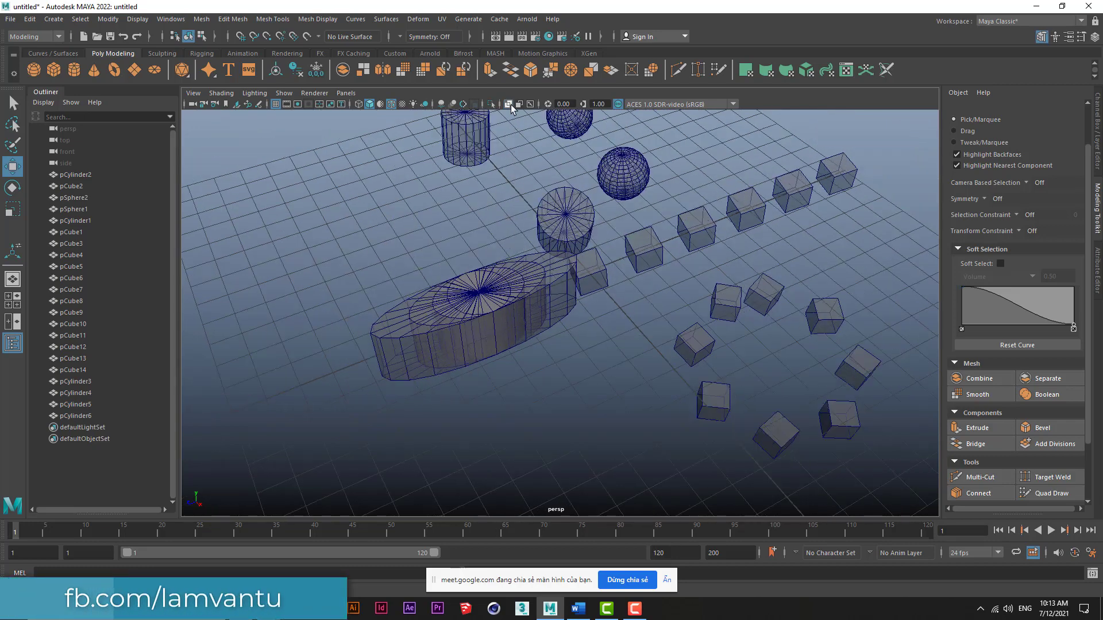
left_click(508, 104)
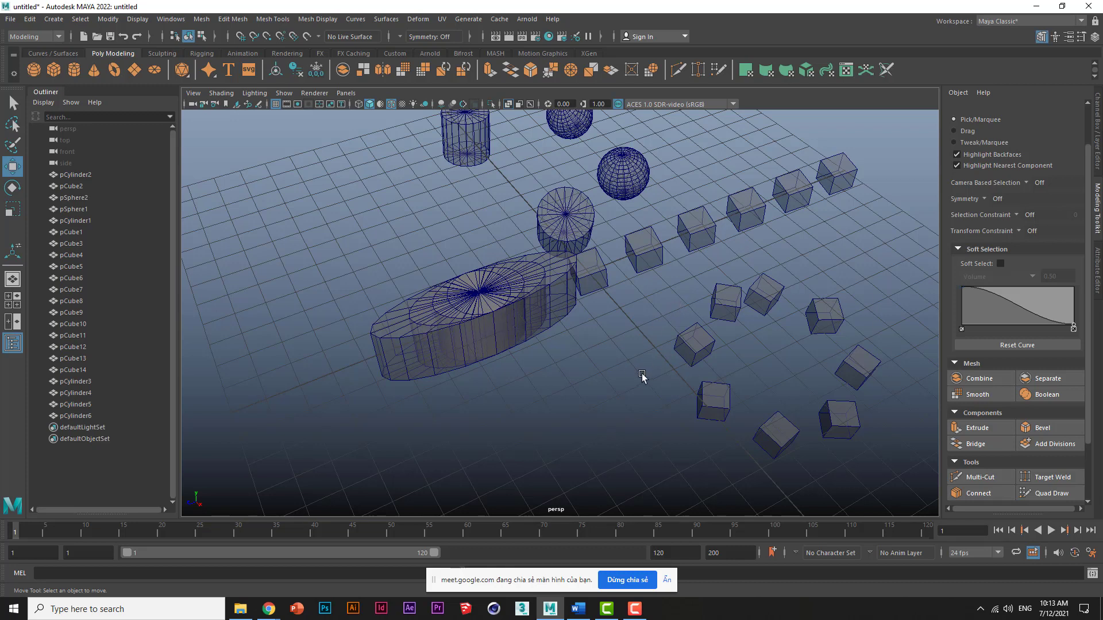
left_click(30, 19)
mouse_move(63, 154)
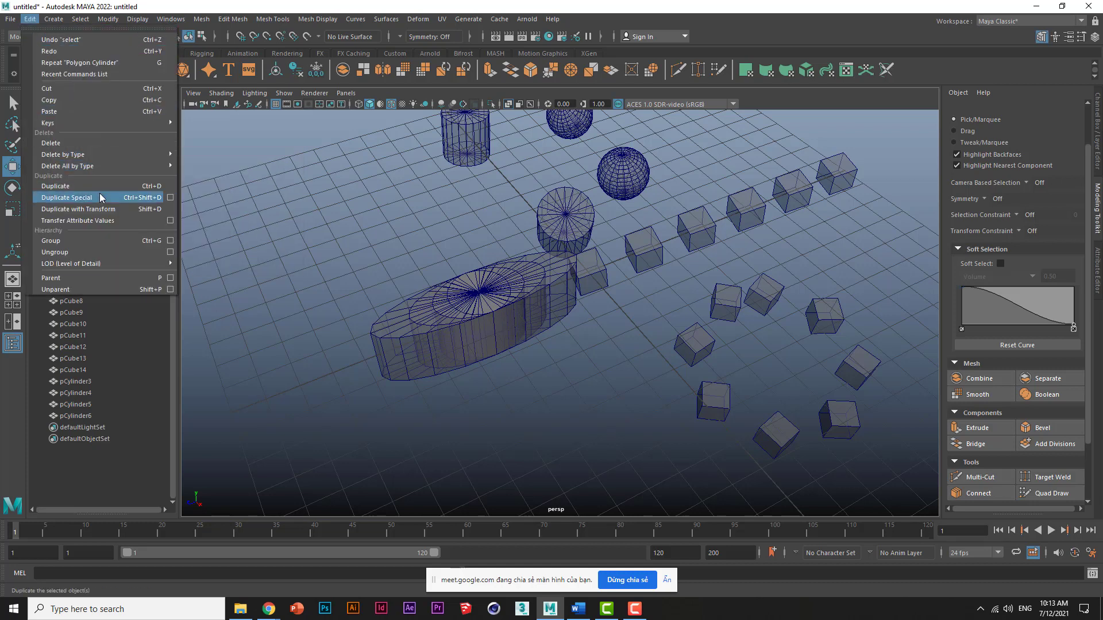